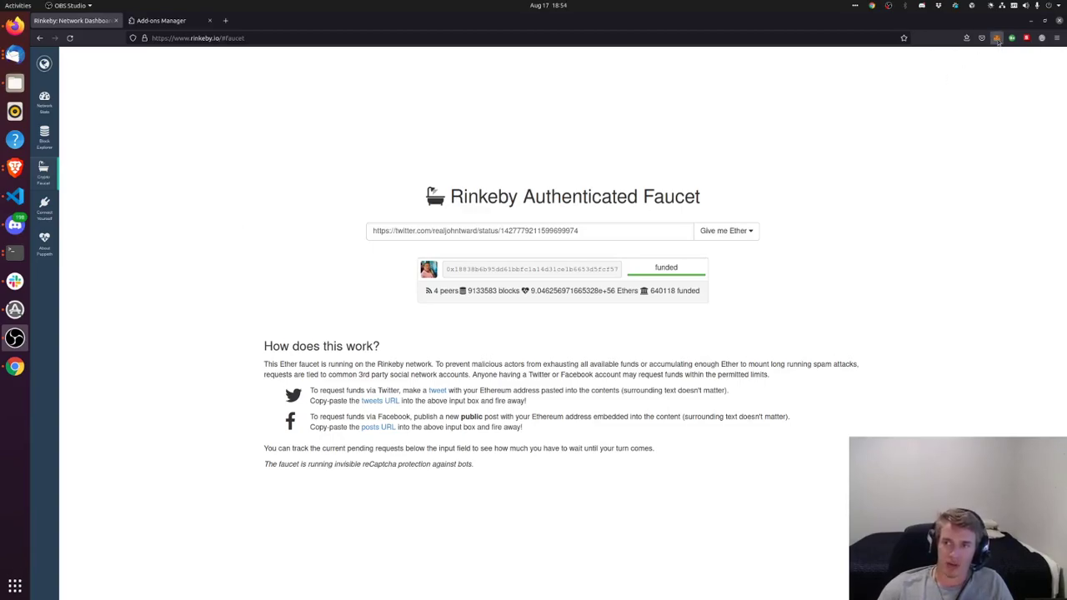
Open Firefox's Add-ons Manager to see MetaMask among the enabled extensions
{"action": "left_click", "coordinate": [159, 20]}
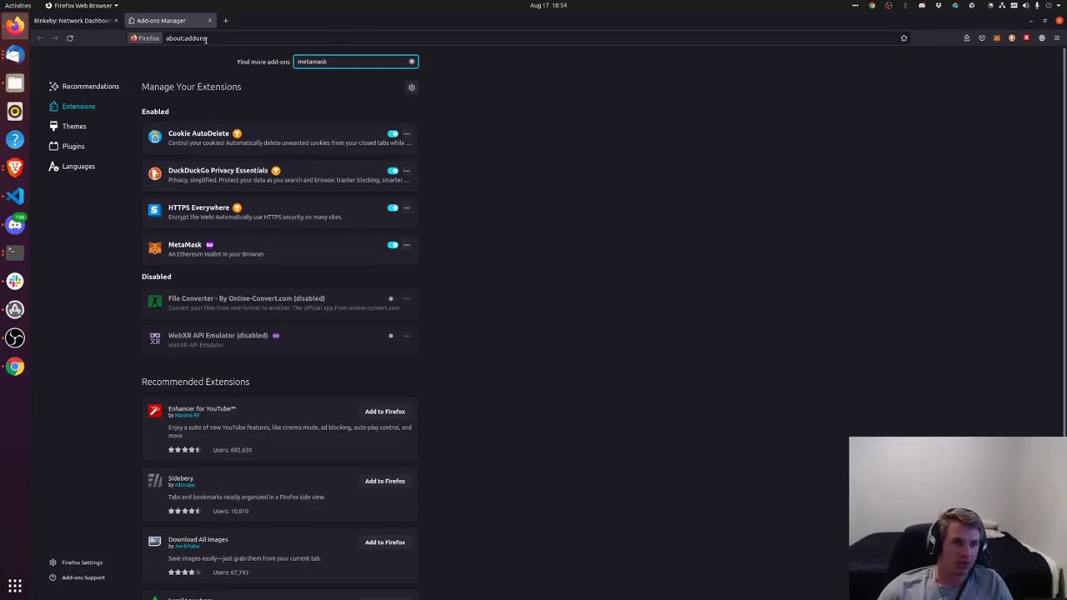
Search the add-ons site for 'metamask' (168 results) and open the MetaMask wallet showing 18.75 ETH
{"action": "left_click", "coordinate": [206, 38]}
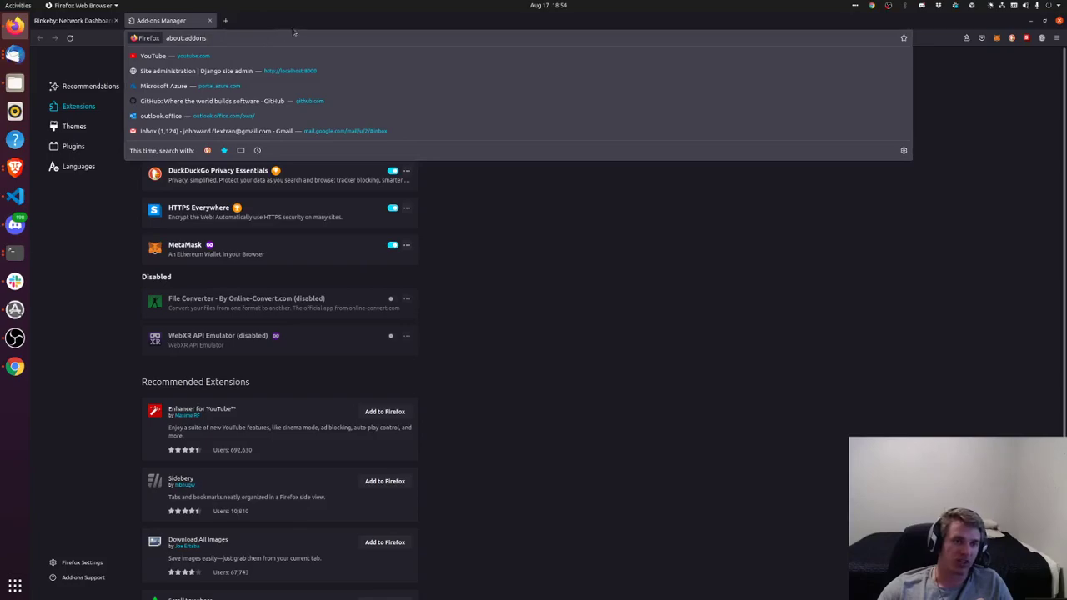
{"action": "key", "text": "Escape"}
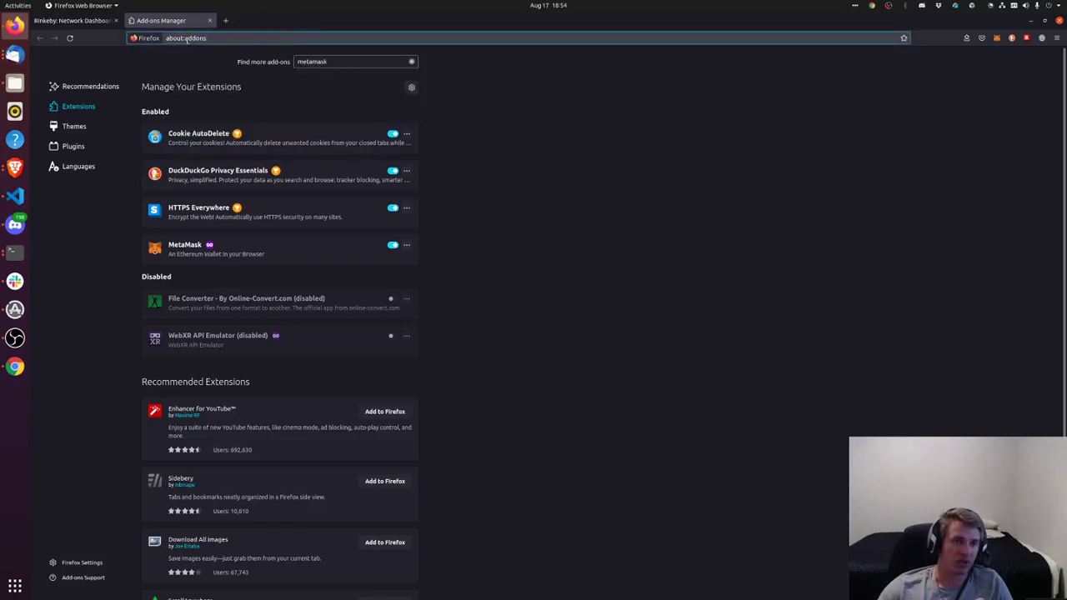
{"action": "left_click", "coordinate": [186, 38]}
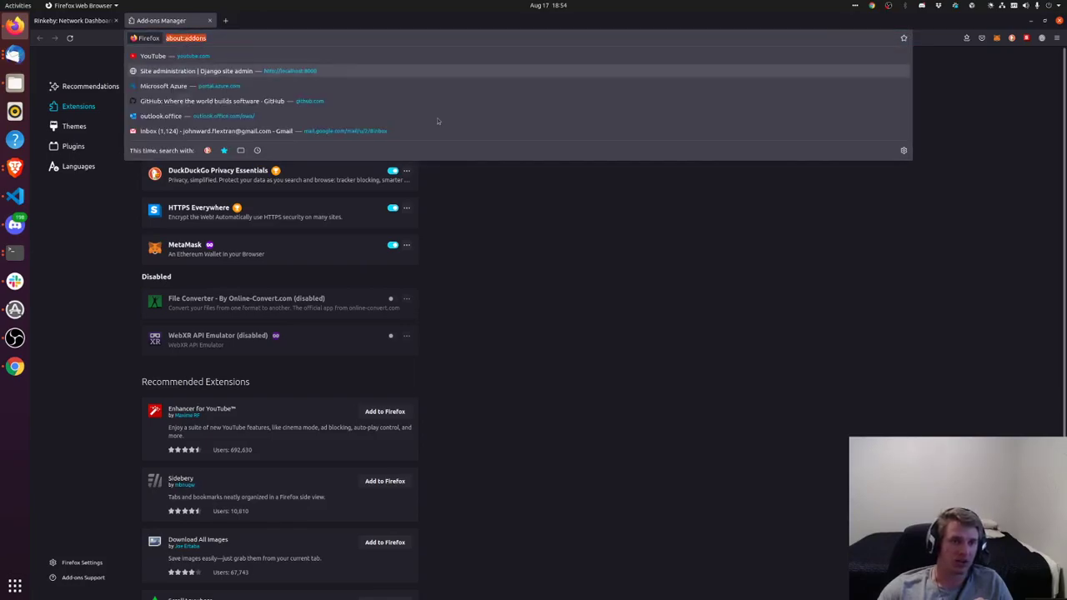
{"action": "left_click", "coordinate": [594, 176]}
{"action": "left_click", "coordinate": [342, 56]}
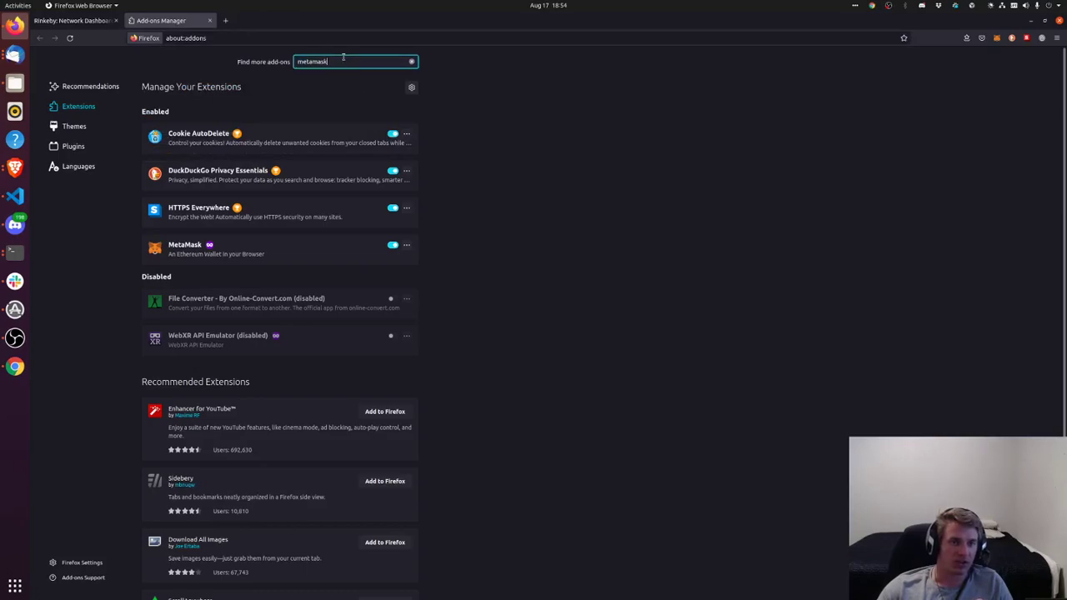
{"action": "key", "text": "Return"}
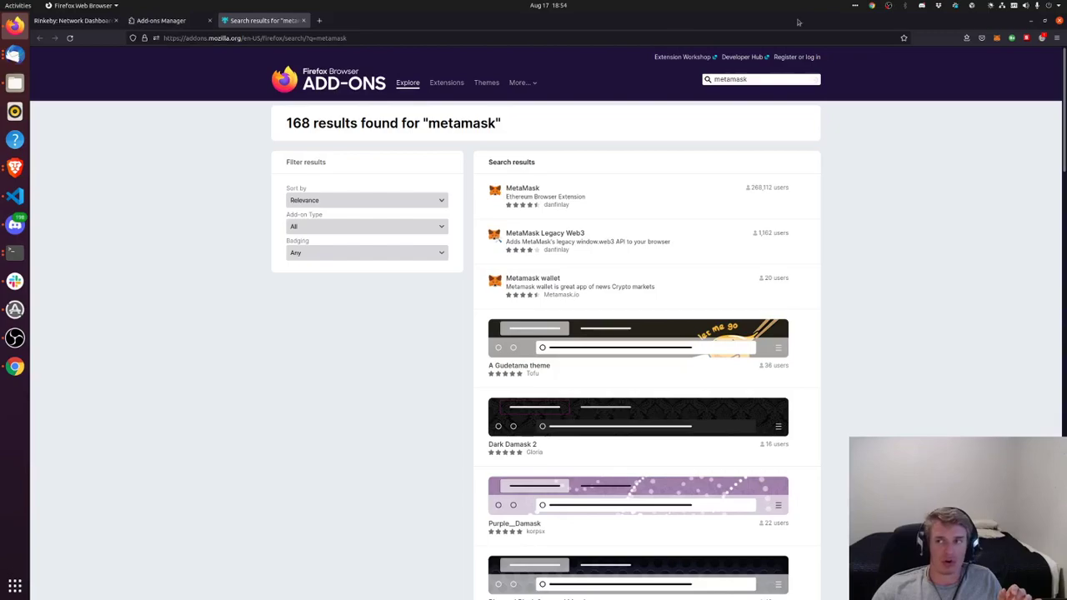
{"action": "left_click", "coordinate": [997, 38]}
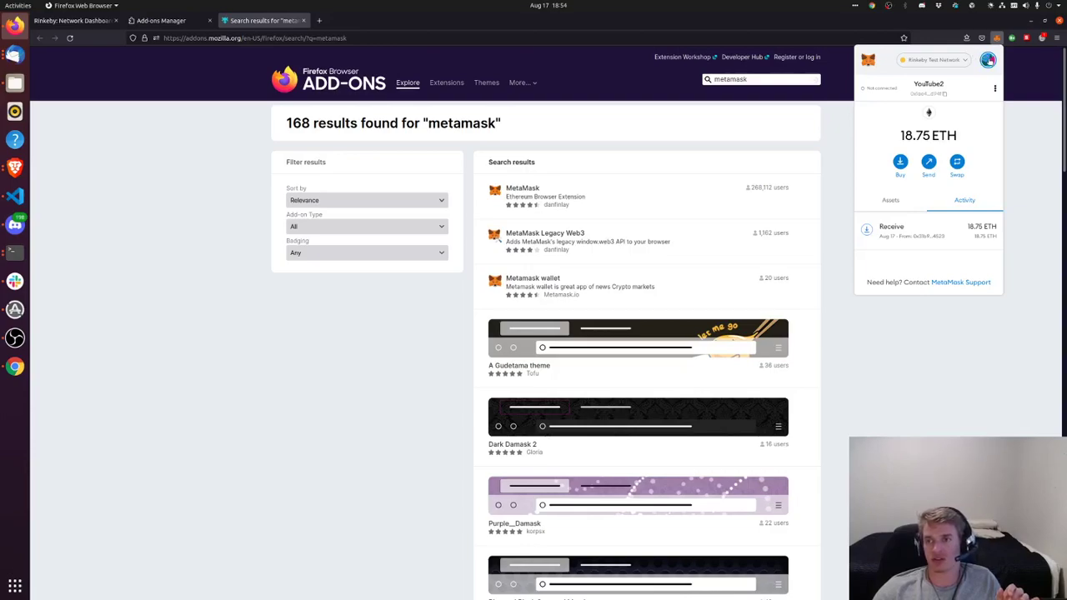
Create a MetaMask account named Youtube3, copy its address, and return to the Rinkeby faucet tab
{"action": "left_click", "coordinate": [988, 60]}
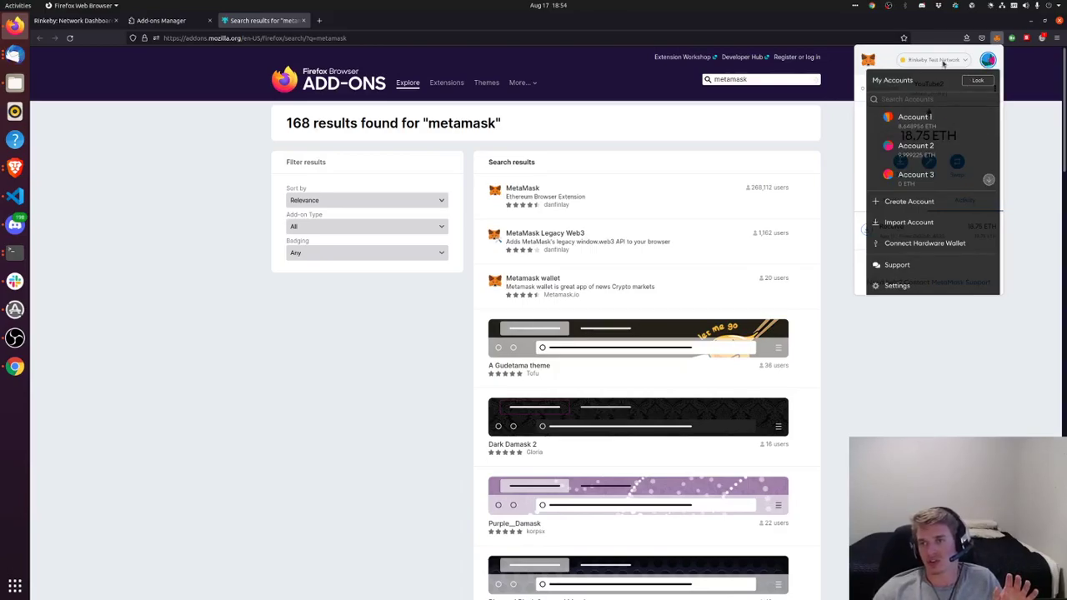
{"action": "left_click", "coordinate": [917, 204]}
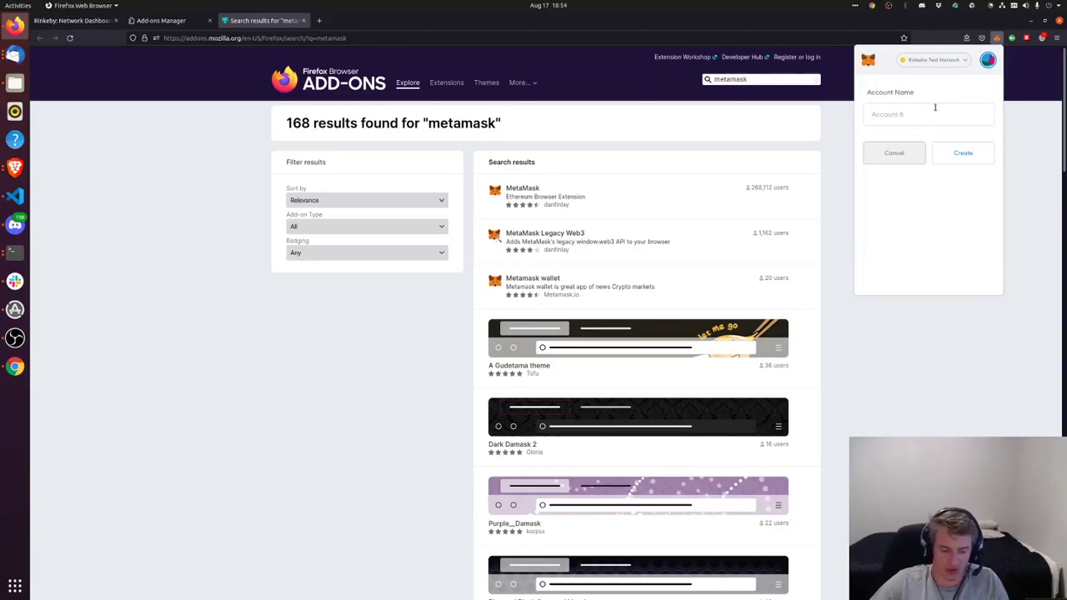
{"action": "type", "text": "Youtube"}
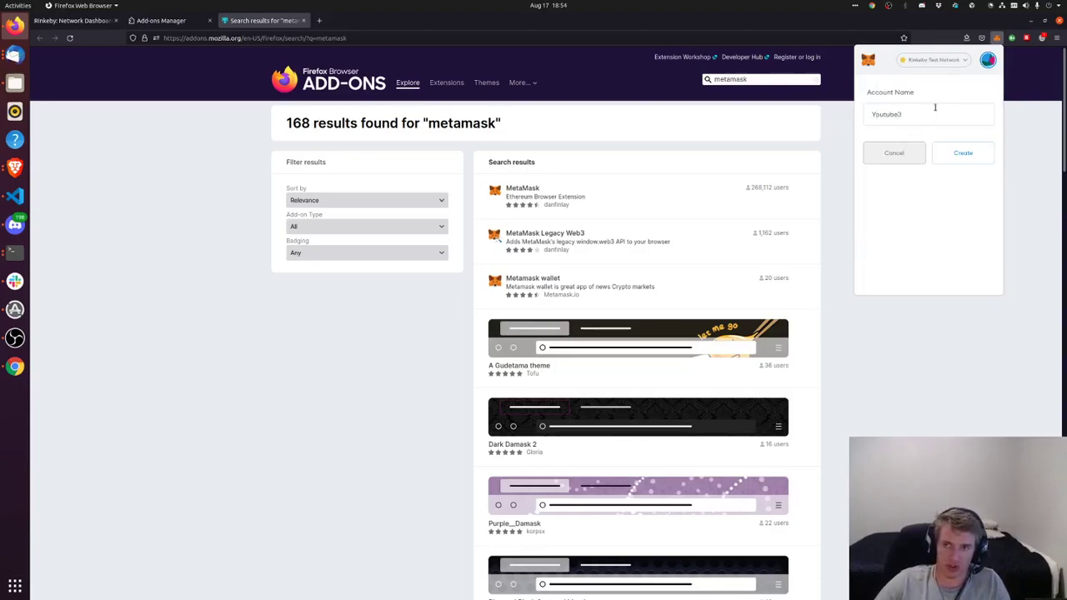
{"action": "type", "text": "3"}
{"action": "left_click", "coordinate": [955, 158]}
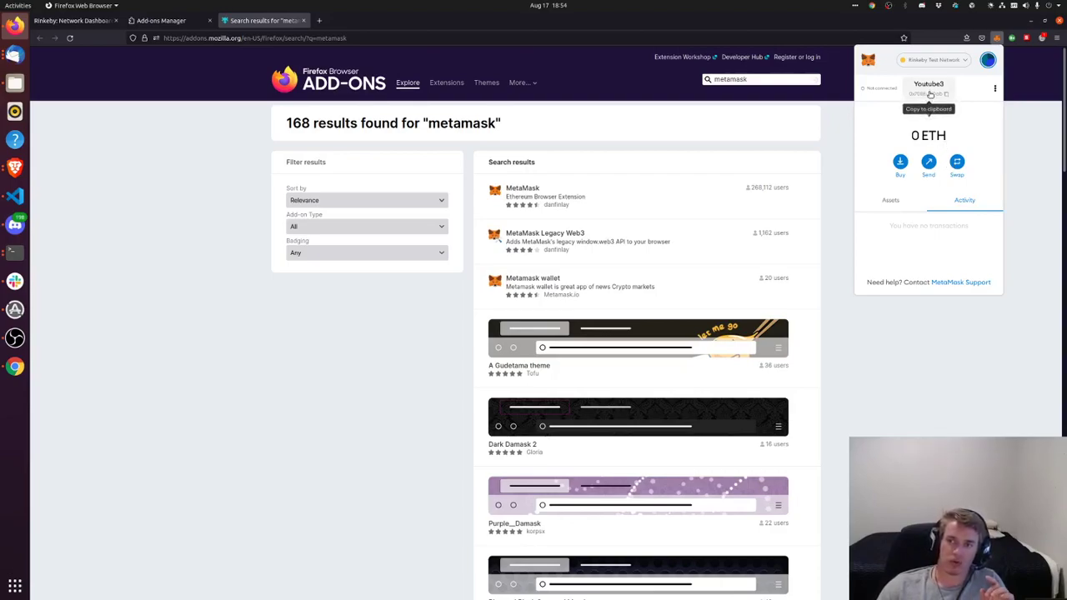
{"action": "left_click", "coordinate": [929, 96]}
{"action": "left_click", "coordinate": [71, 20]}
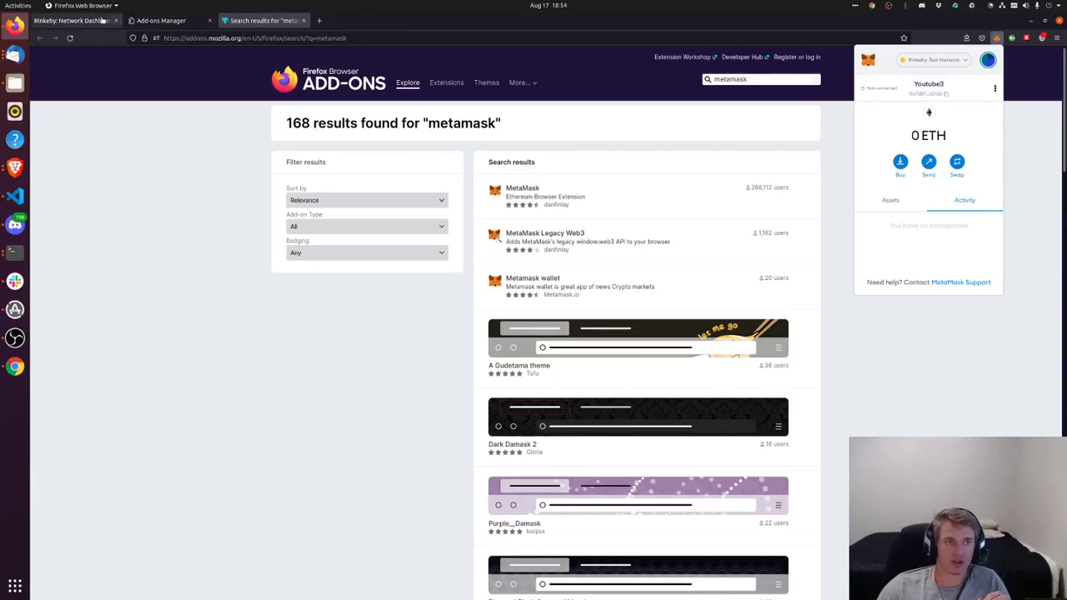
Open Twitter from the faucet's tweet link and discard the prefilled request tweet
{"action": "left_click", "coordinate": [230, 37]}
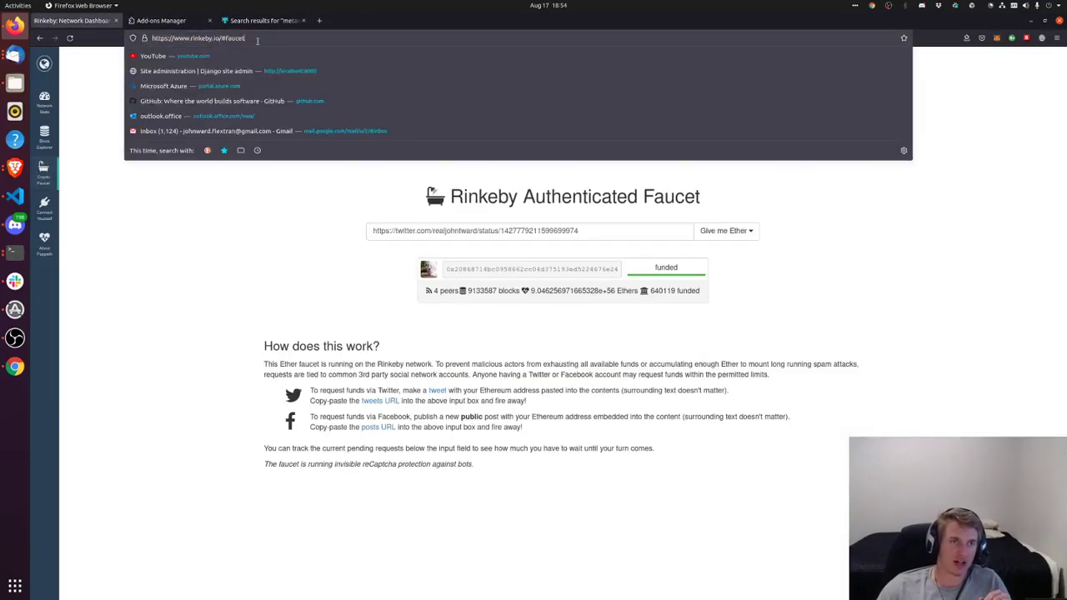
{"action": "left_click_drag", "start_coordinate": [258, 41], "coordinate": [171, 39]}
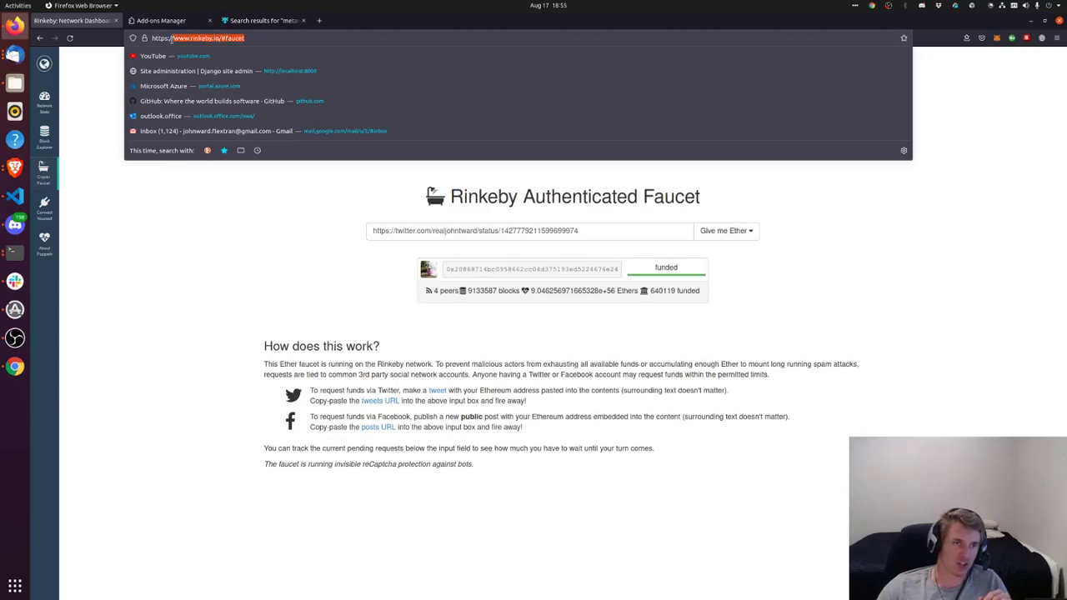
{"action": "left_click", "coordinate": [256, 248]}
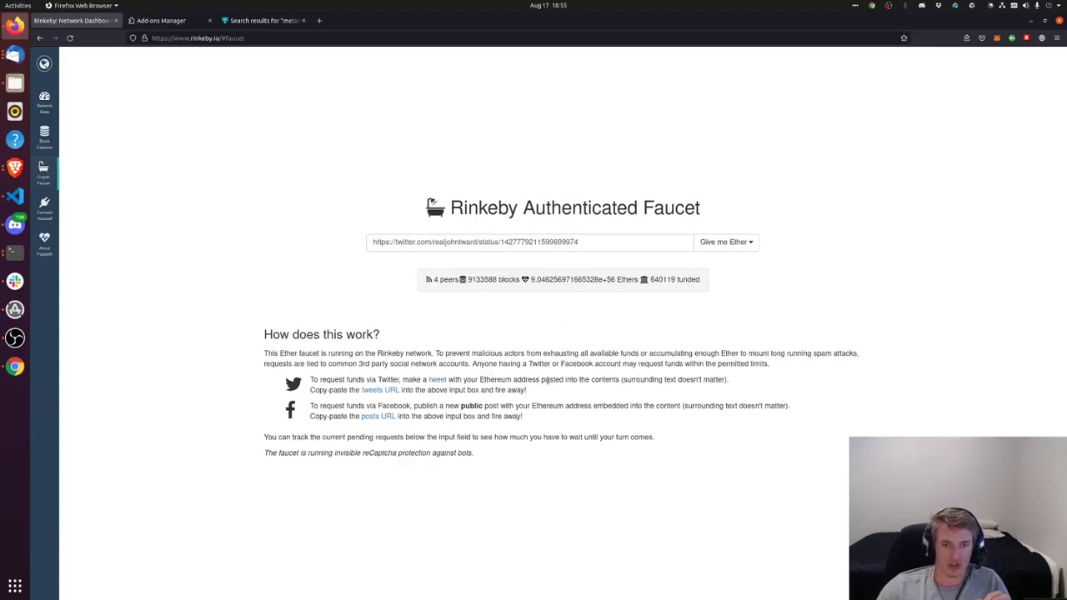
{"action": "left_click", "coordinate": [437, 380]}
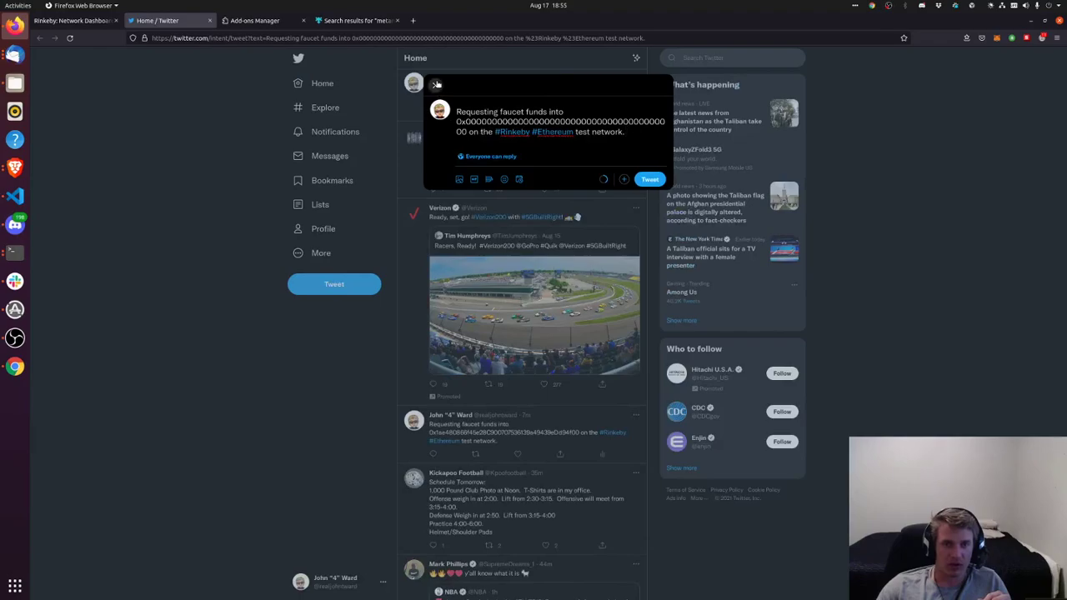
{"action": "left_click", "coordinate": [436, 84]}
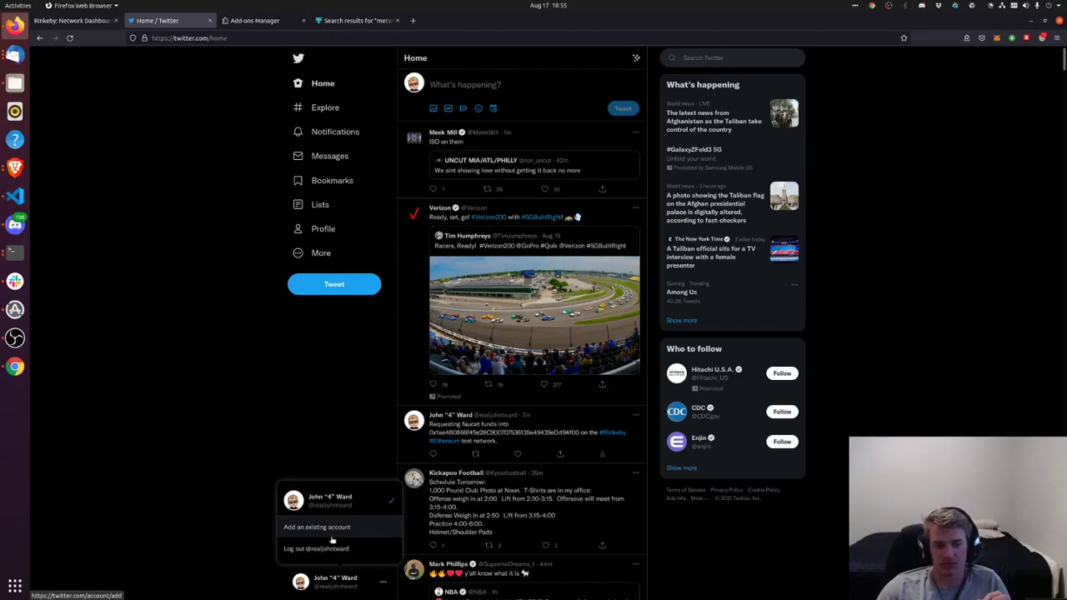
Log in to a second existing Twitter account with its username and password, then return to the faucet
{"action": "left_click", "coordinate": [331, 528]}
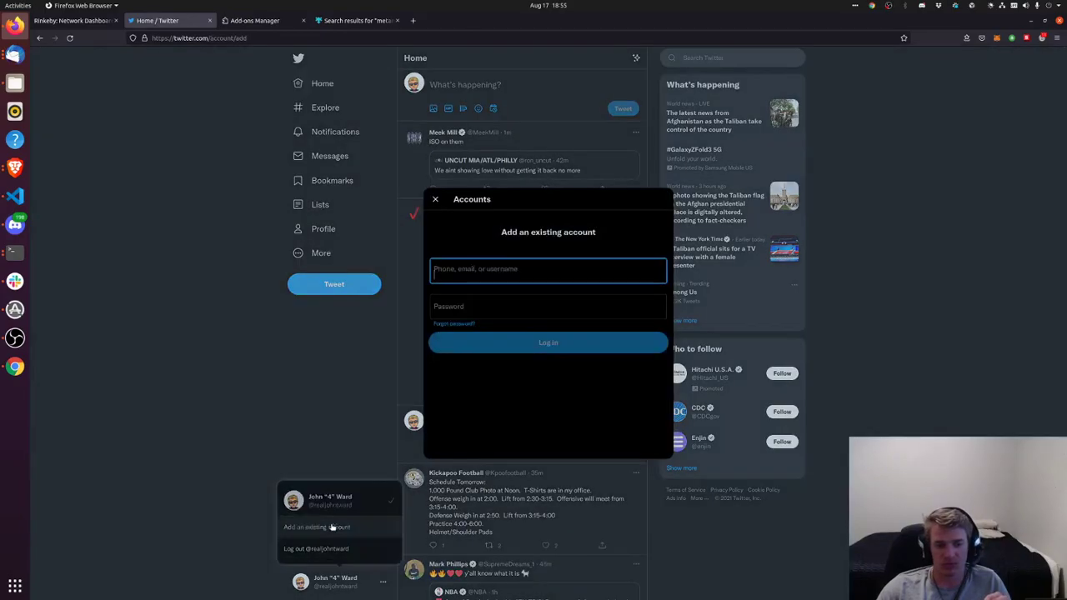
{"action": "left_click", "coordinate": [525, 273]}
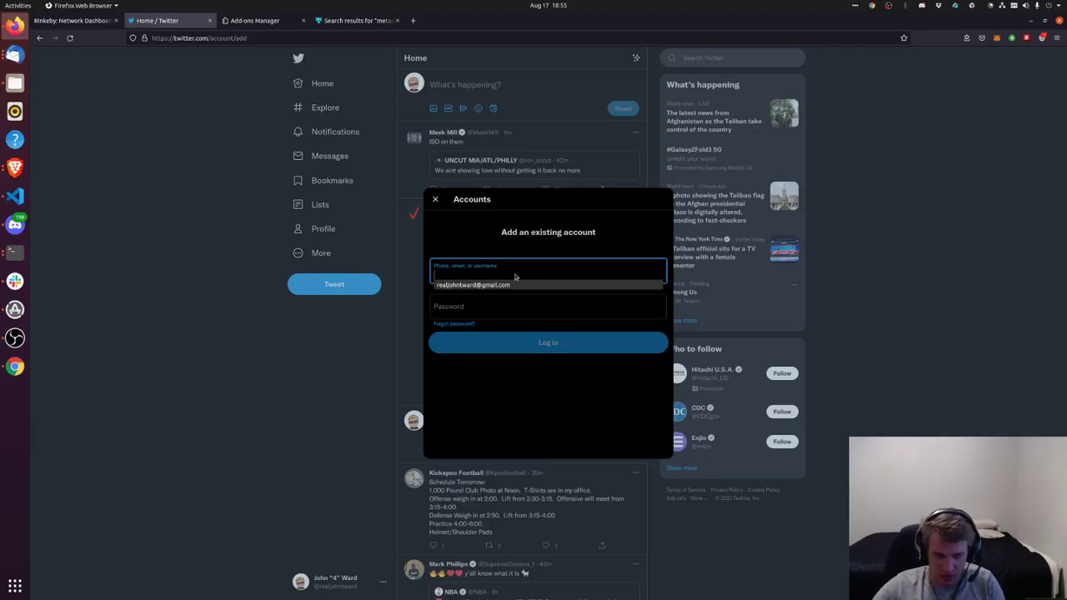
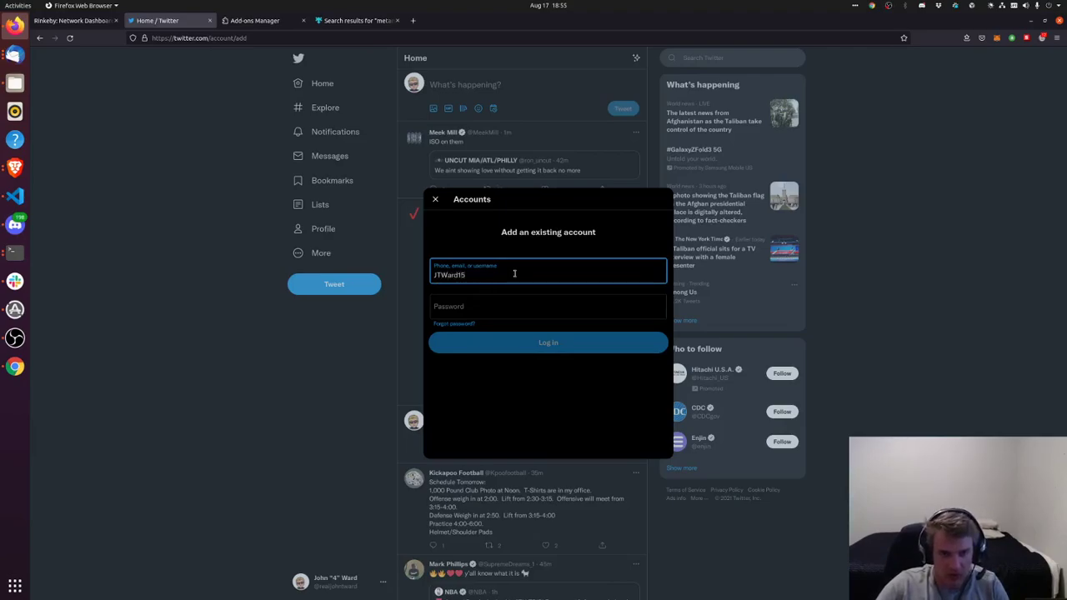
{"action": "key", "text": "Tab"}
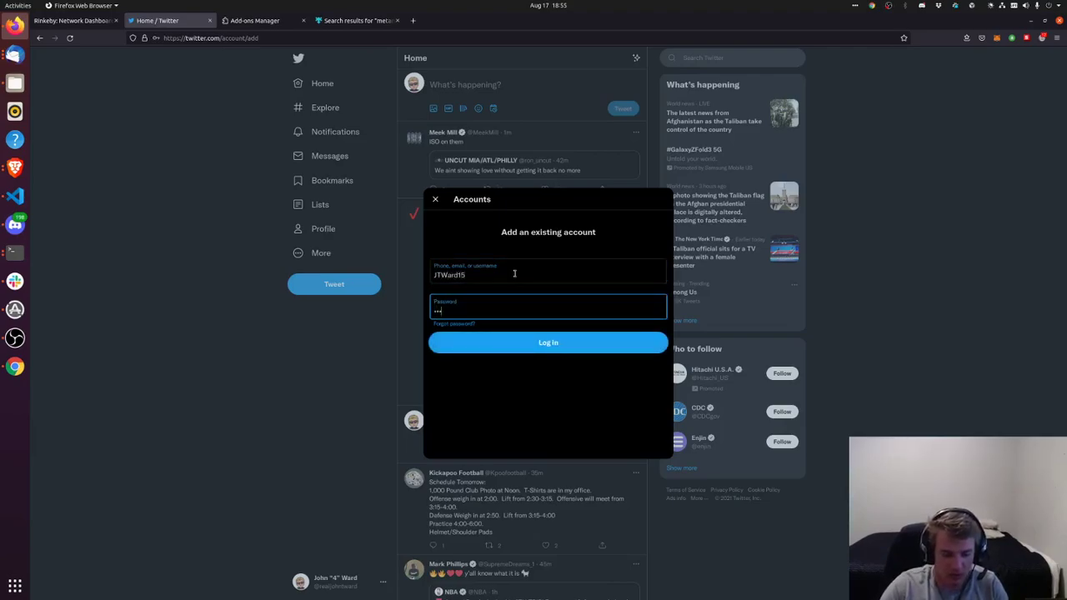
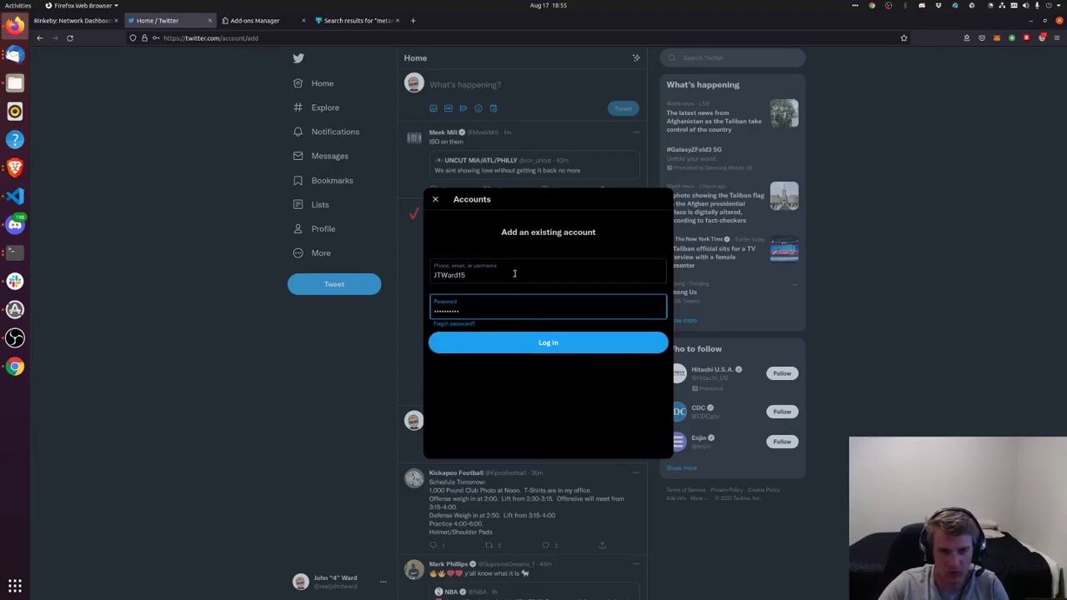
{"action": "key", "text": "Return"}
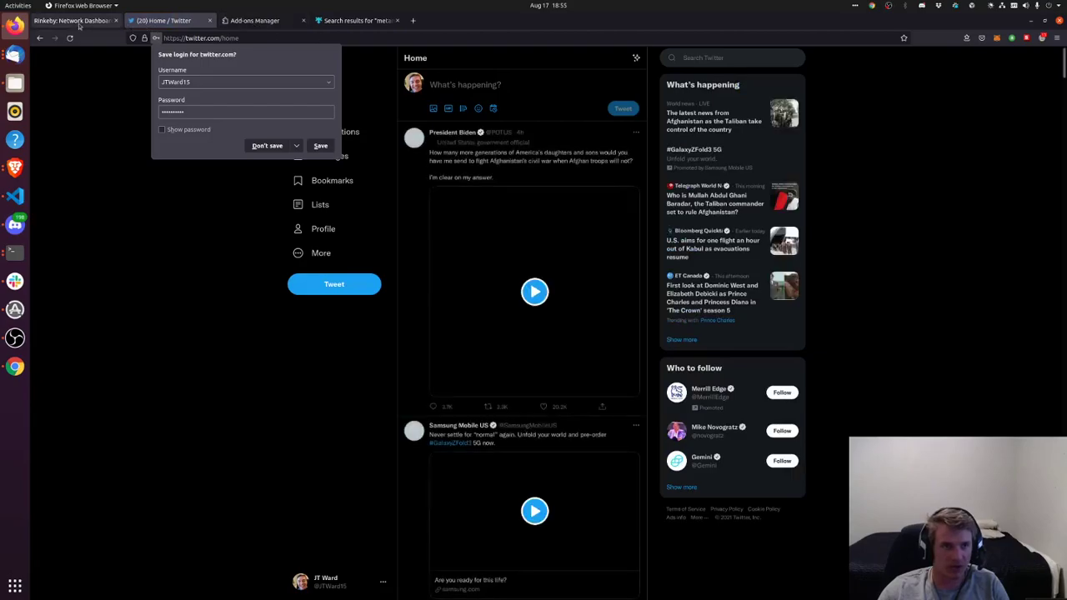
{"action": "left_click", "coordinate": [79, 25]}
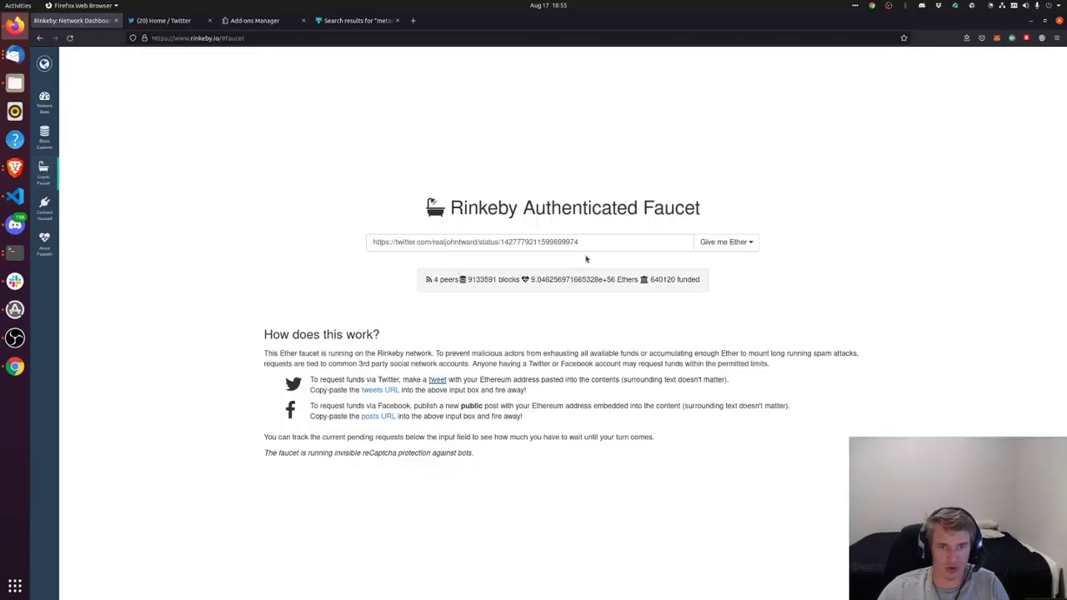
From the Rinkeby faucet page, open a new prefilled faucet-request tweet on the second account
{"action": "left_click", "coordinate": [166, 20]}
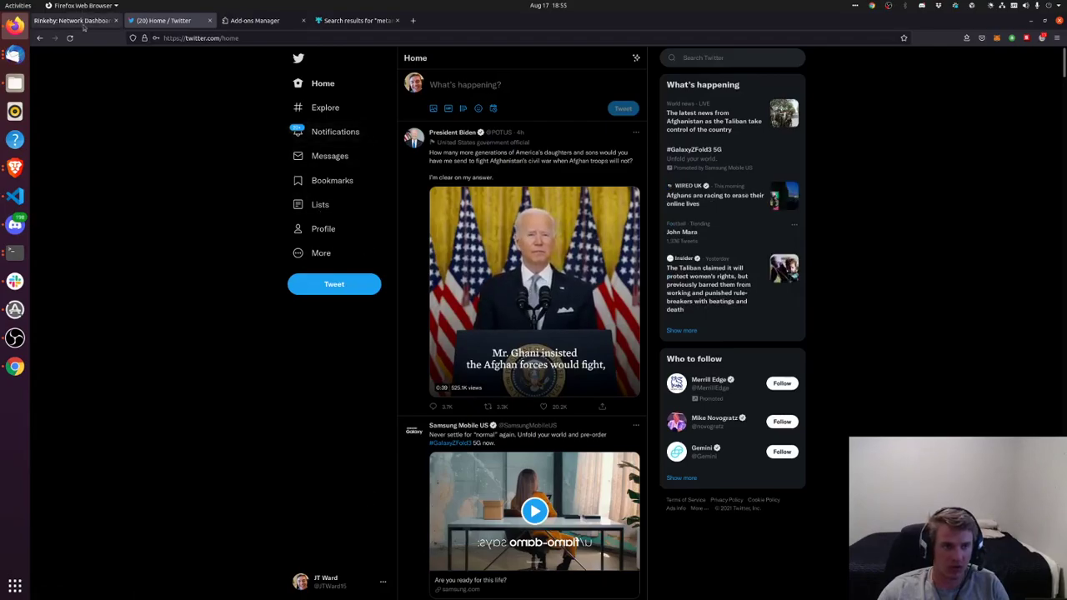
{"action": "left_click", "coordinate": [73, 20]}
{"action": "left_click", "coordinate": [437, 379]}
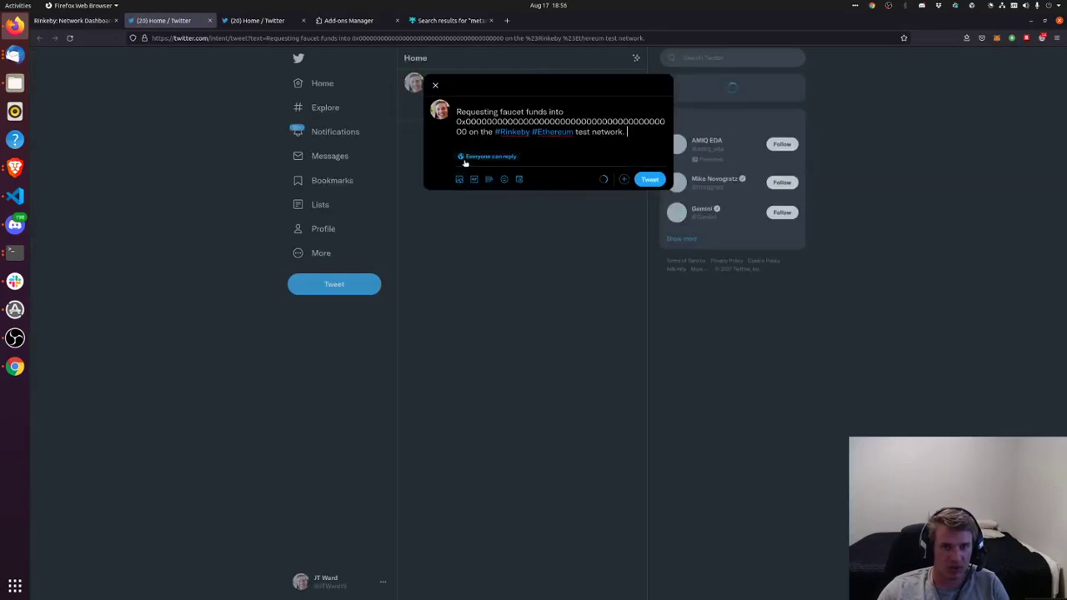
Replace the tweet's placeholder address with the wallet address and post the faucet request tweet
{"action": "double_click", "coordinate": [583, 125]}
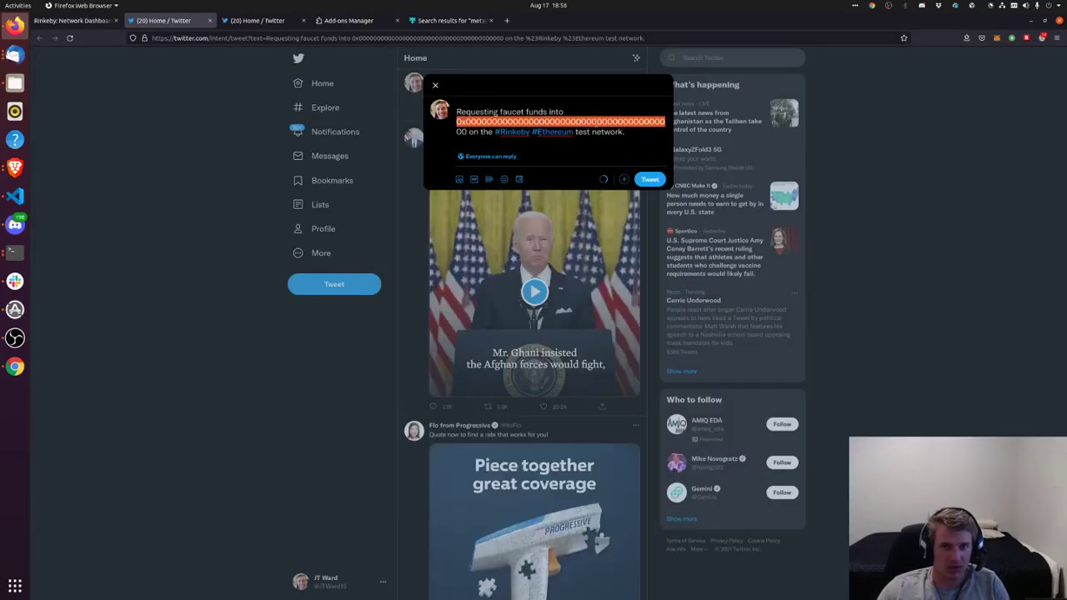
{"action": "double_click", "coordinate": [591, 127]}
{"action": "type", "text": "0x70BF3dcac97A6bb5847F898a90Fea4D6fBFfdDab"}
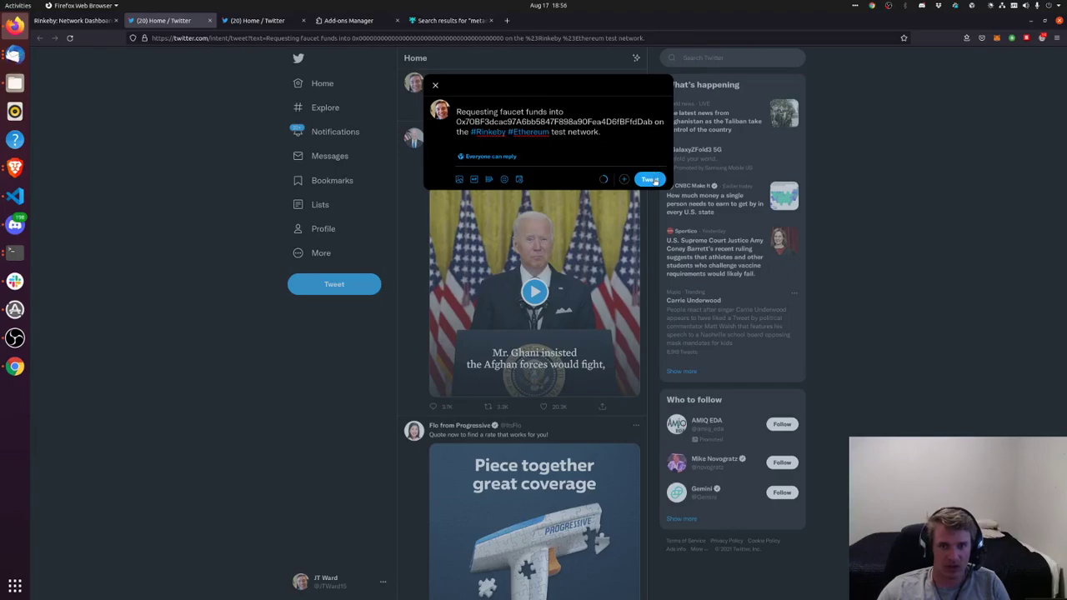
{"action": "left_click", "coordinate": [650, 179]}
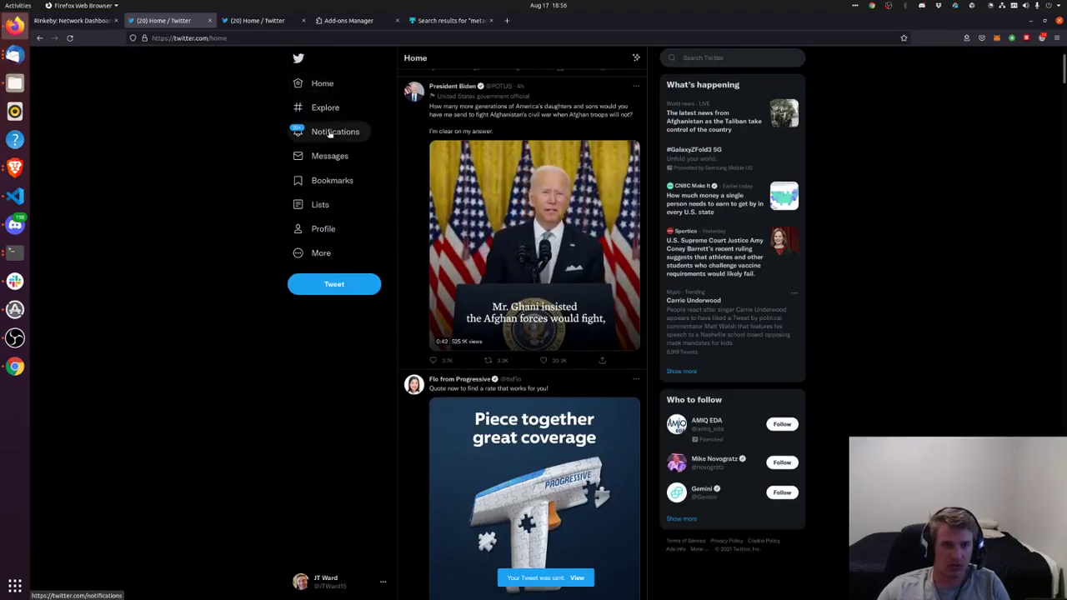
Open the posted tweet from the profile and select its page URL for copying
{"action": "left_click", "coordinate": [324, 228]}
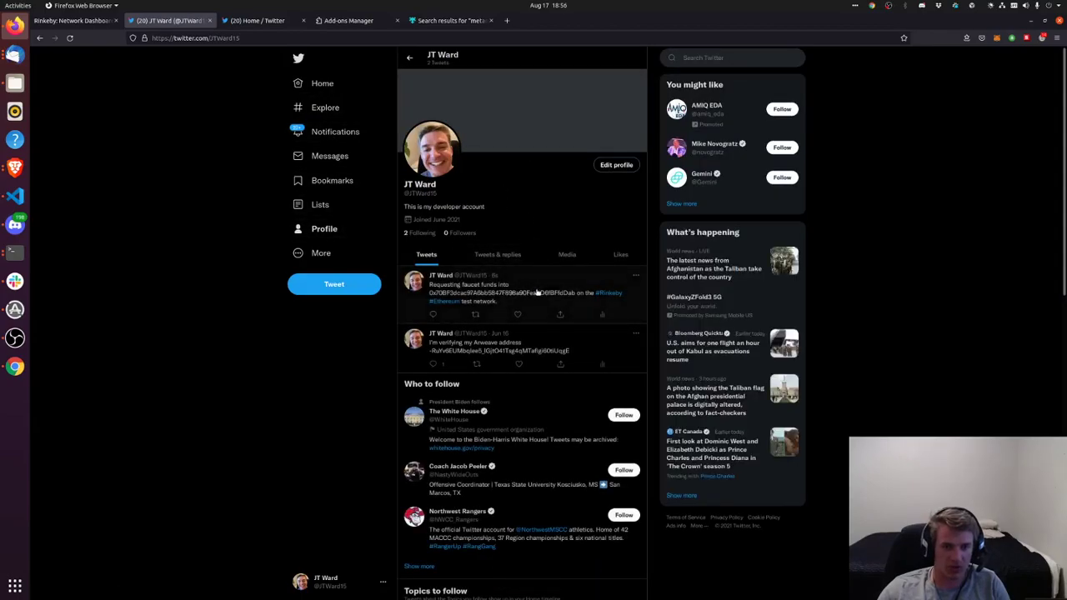
{"action": "left_click", "coordinate": [492, 290]}
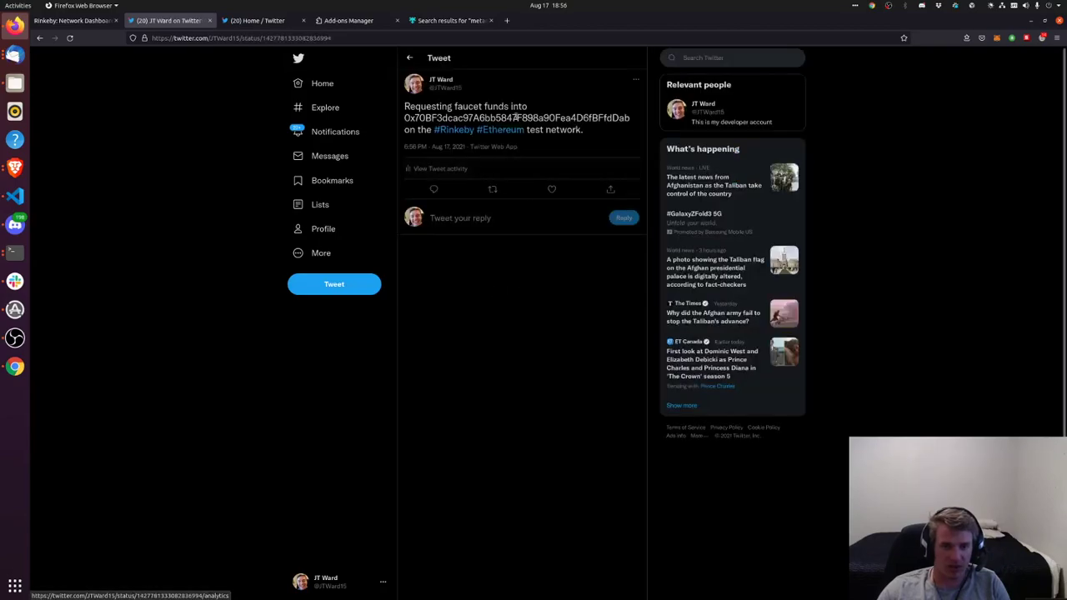
{"action": "double_click", "coordinate": [308, 39]}
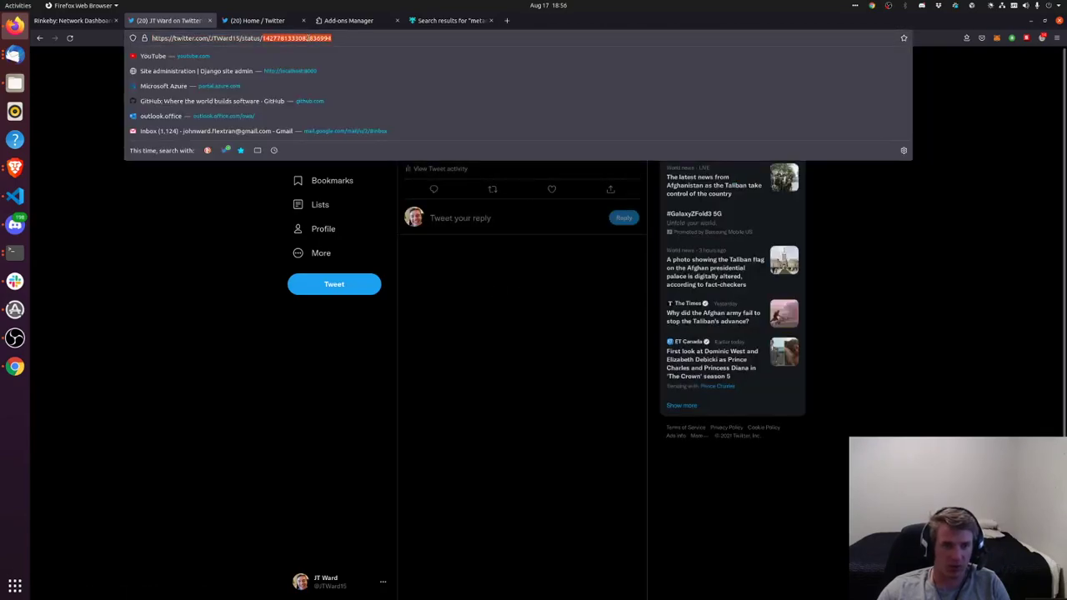
{"action": "triple_click", "coordinate": [308, 38]}
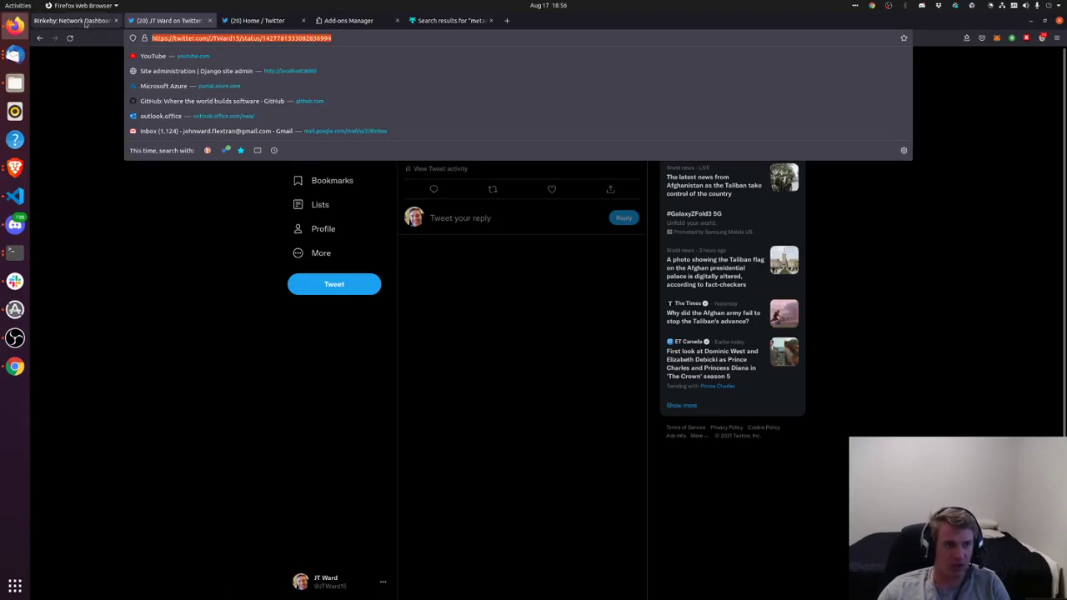
{"action": "left_click", "coordinate": [73, 20]}
Paste the new tweet URL into the faucet input and request 18.75 Ethers over 3 days
{"action": "triple_click", "coordinate": [505, 241]}
{"action": "key", "text": "ctrl+v"}
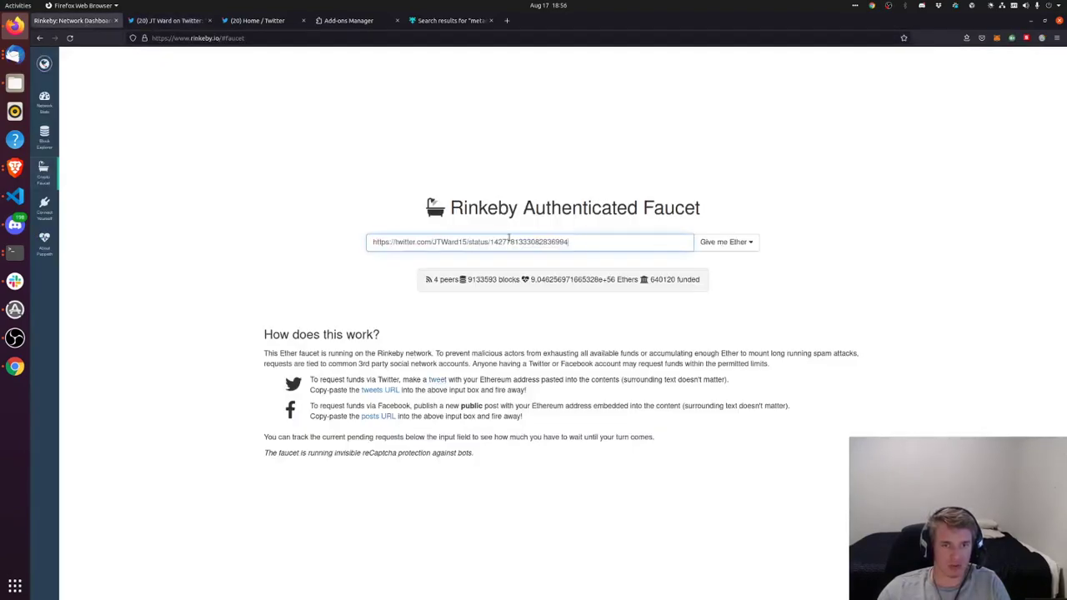
{"action": "left_click", "coordinate": [724, 241]}
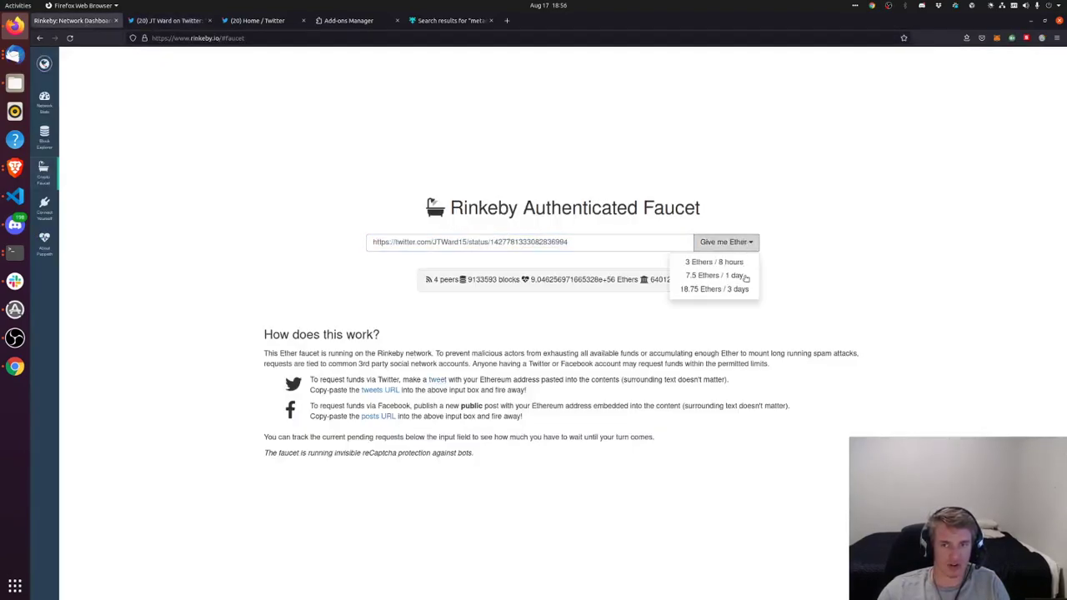
{"action": "left_click", "coordinate": [690, 289]}
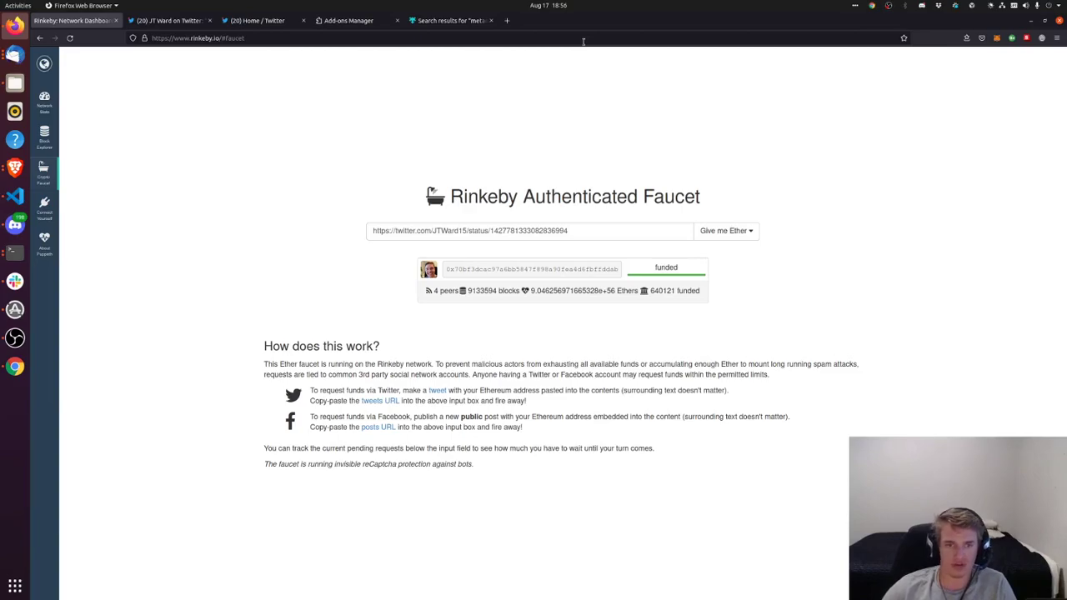
Open MetaMask and check the 18.75 ETH balance
{"action": "left_click", "coordinate": [996, 38]}
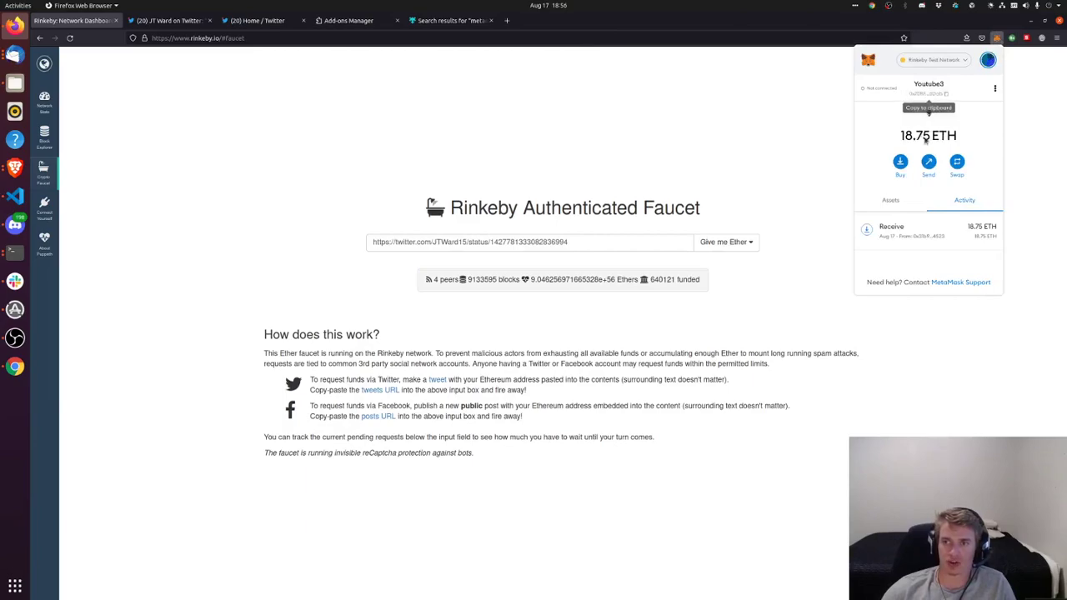
{"action": "left_click_drag", "start_coordinate": [965, 138], "coordinate": [893, 139]}
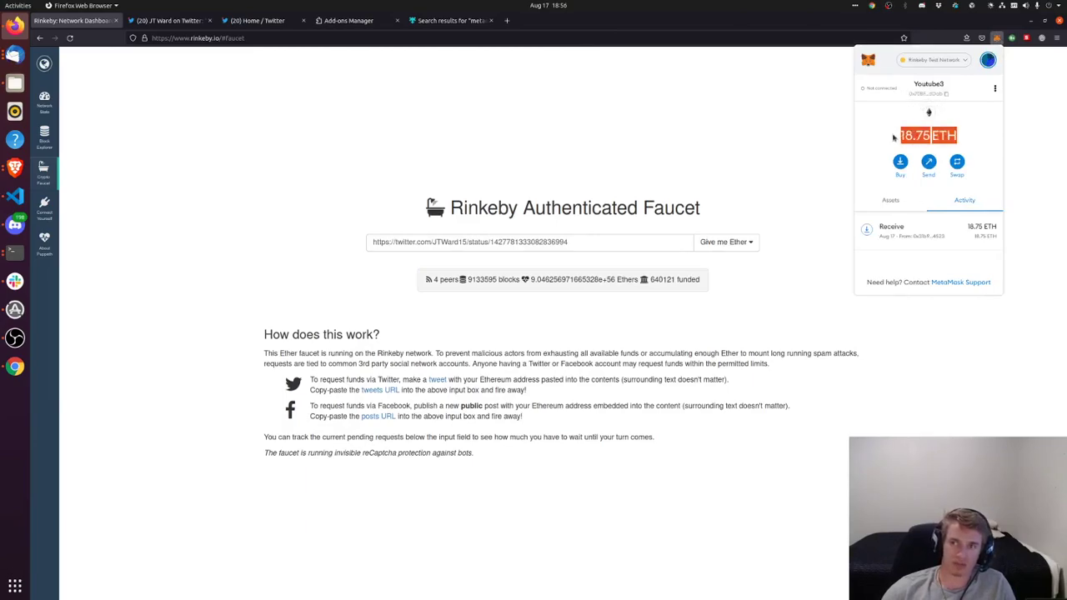
{"action": "left_click", "coordinate": [992, 137]}
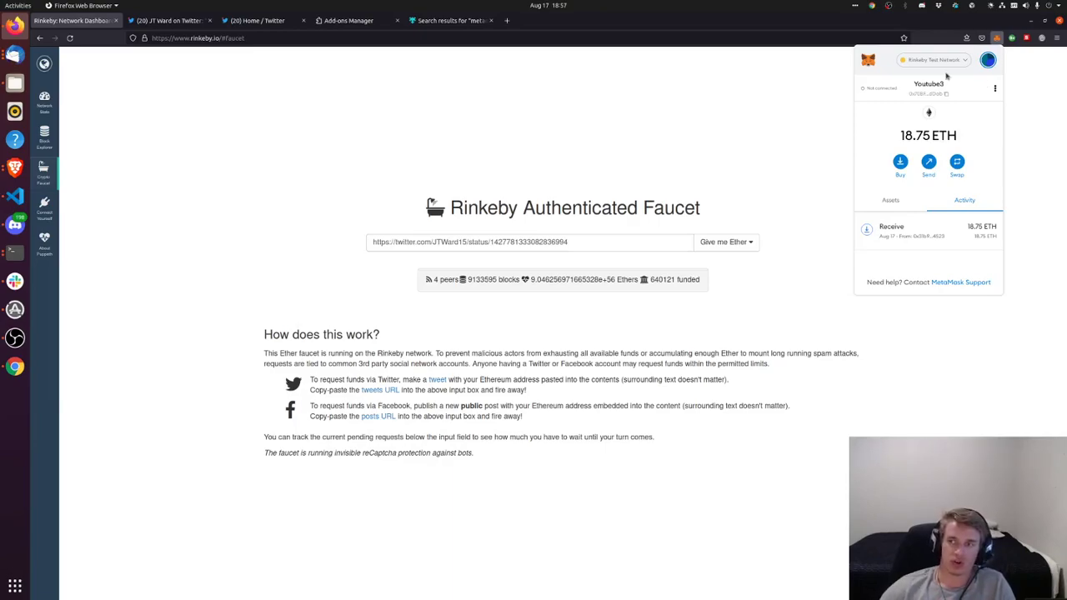
Switch MetaMask to the YoutubeAcct account, then back to Youtube3
{"action": "left_click", "coordinate": [988, 61]}
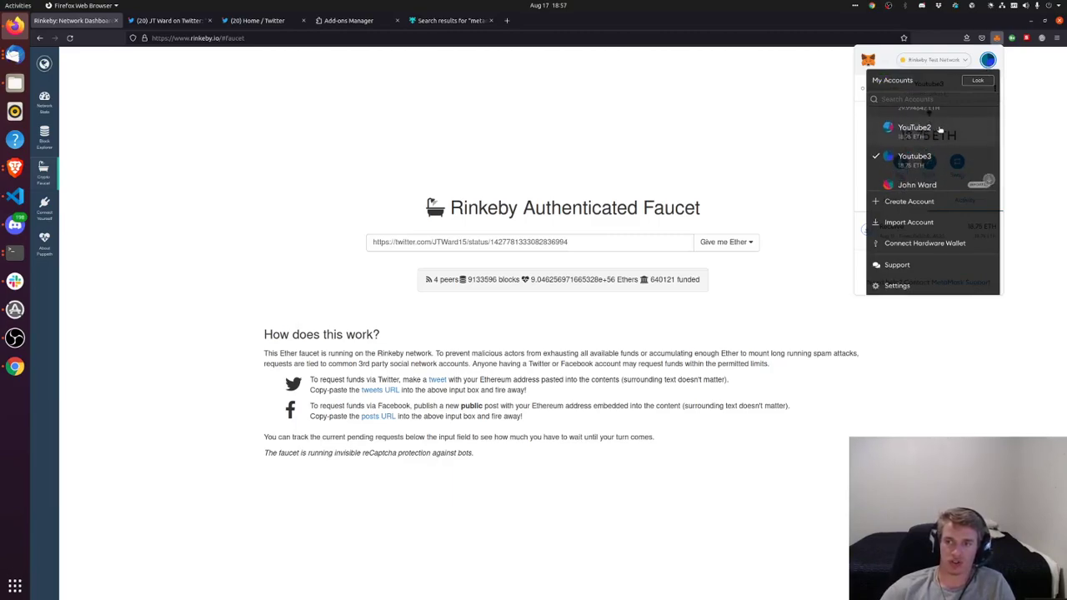
{"action": "scroll", "coordinate": [938, 142], "scroll_direction": "up", "scroll_amount": 2}
{"action": "scroll", "coordinate": [945, 161], "scroll_direction": "down", "scroll_amount": 2}
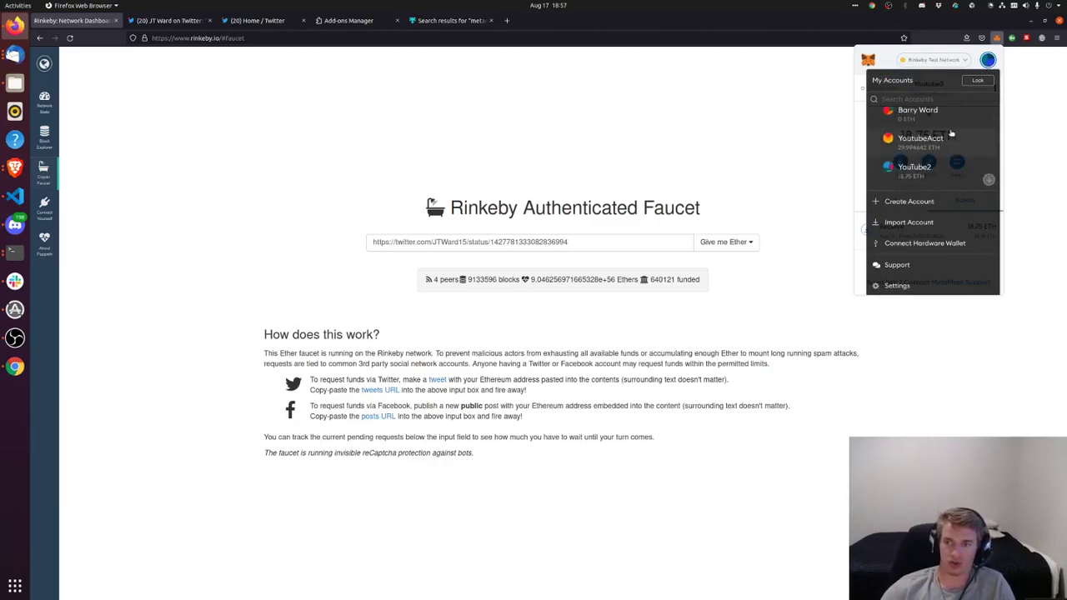
{"action": "left_click", "coordinate": [950, 145]}
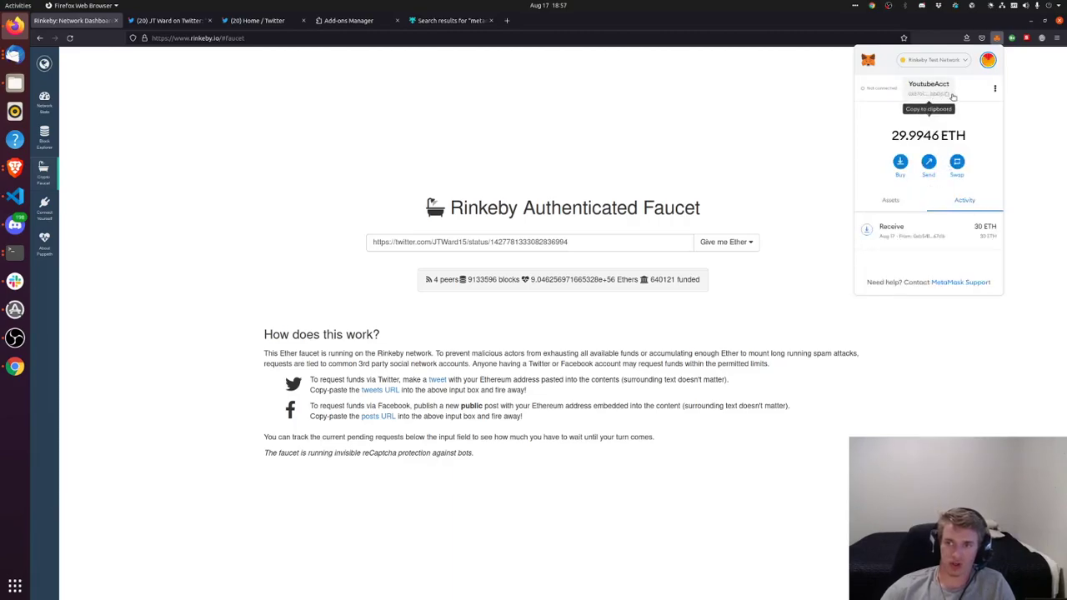
{"action": "left_click", "coordinate": [989, 61]}
{"action": "scroll", "coordinate": [950, 160], "scroll_direction": "down", "scroll_amount": 4}
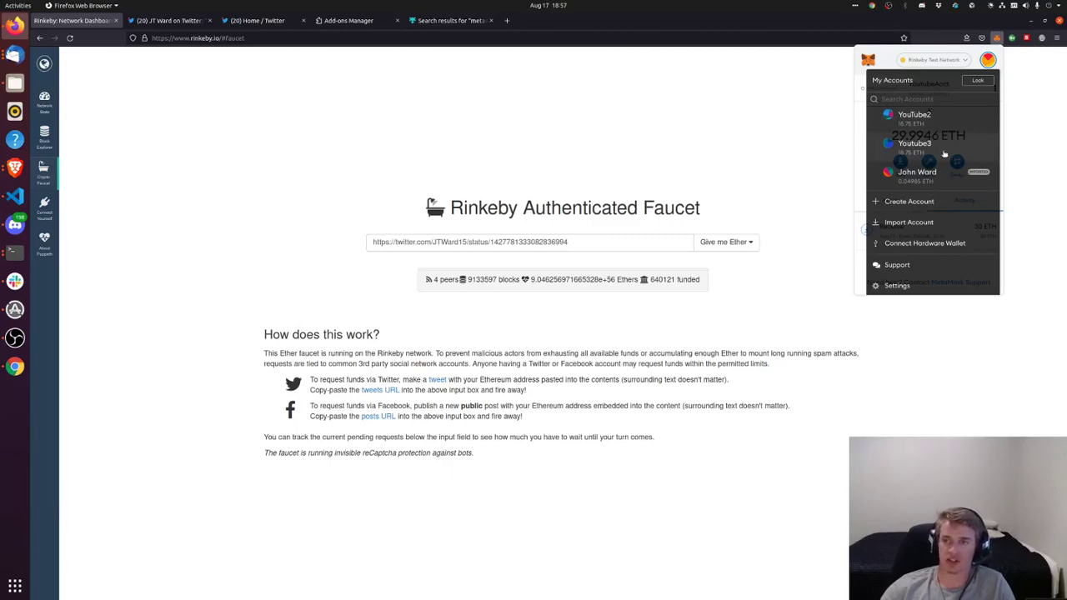
{"action": "left_click", "coordinate": [944, 155]}
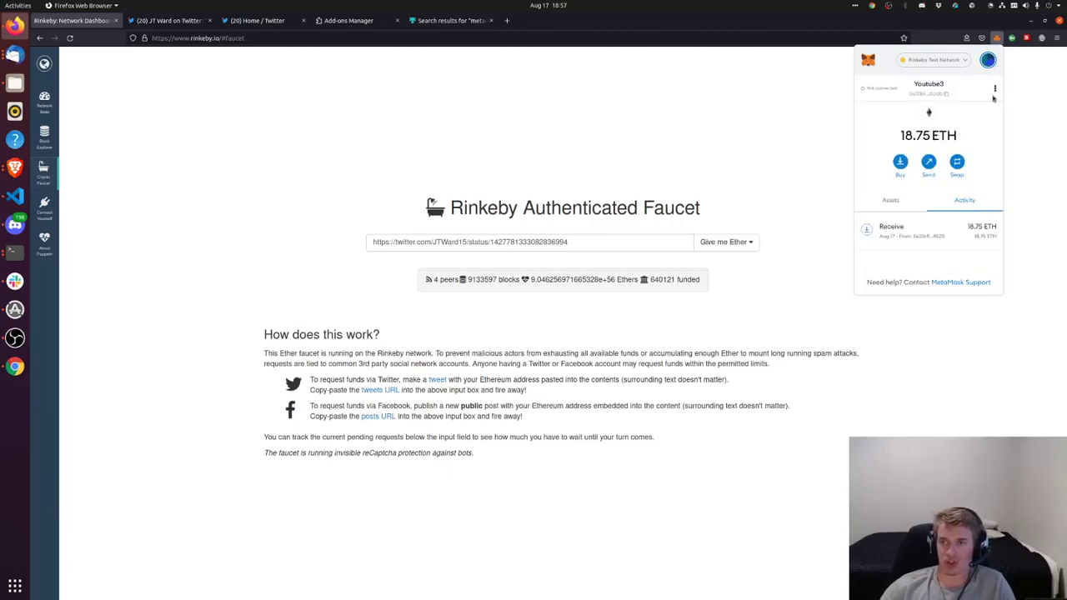
{"action": "left_click", "coordinate": [994, 90]}
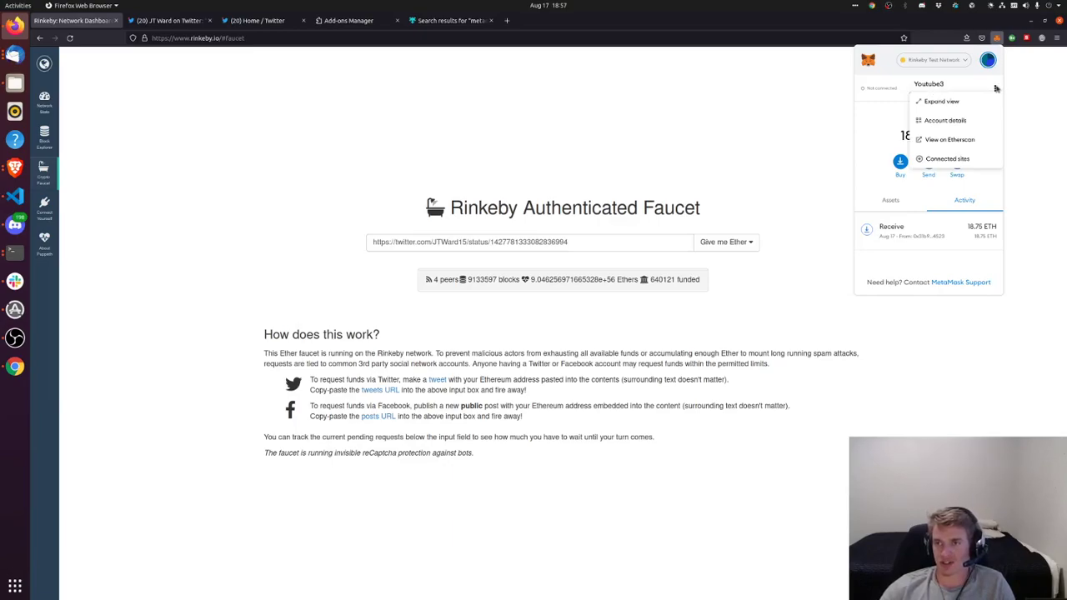
Export Youtube3's private key from Account details by confirming the wallet password, then copy it
{"action": "left_click", "coordinate": [959, 124]}
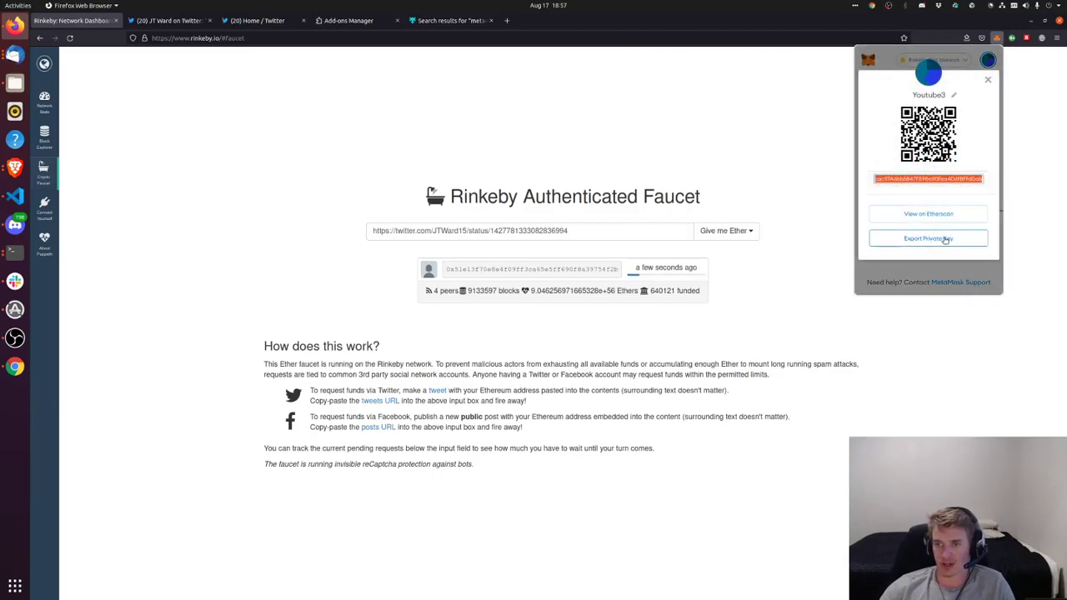
{"action": "left_click", "coordinate": [946, 238]}
{"action": "left_click", "coordinate": [896, 180]}
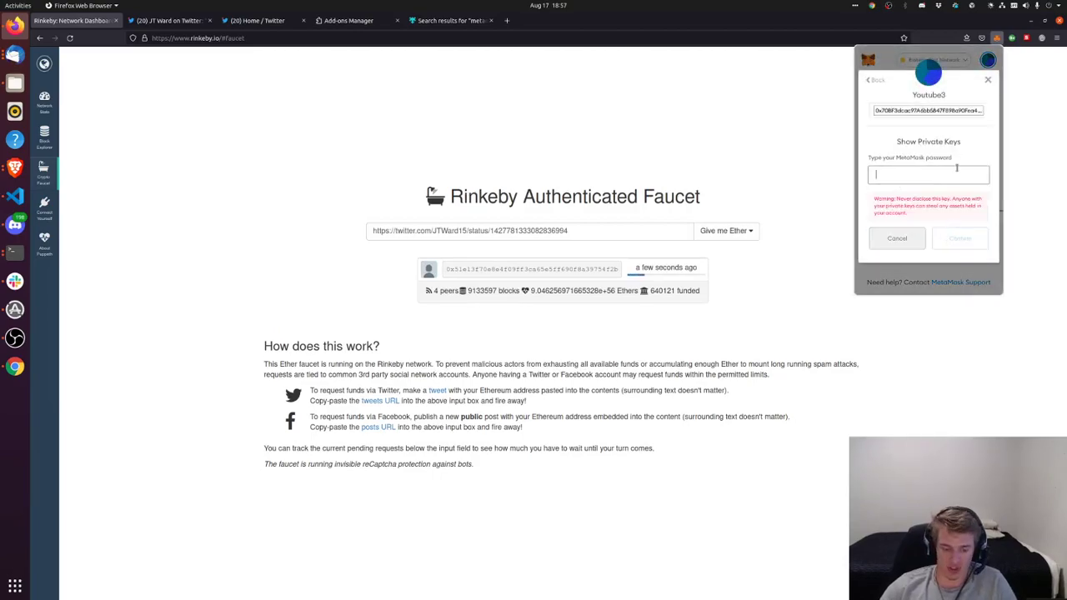
{"action": "type", "text": "•••••••••••"}
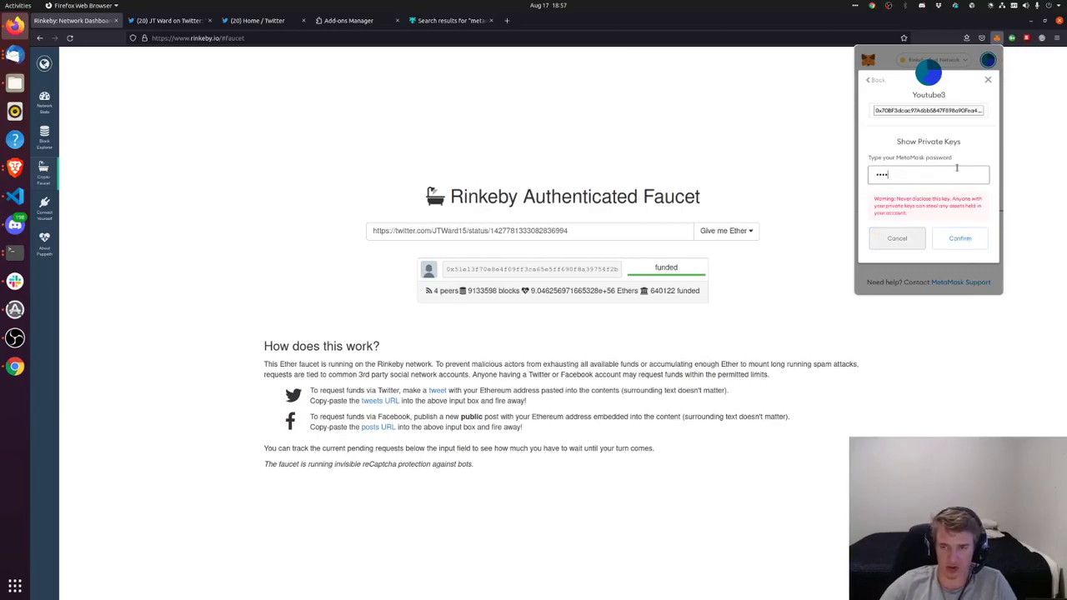
{"action": "type", "text": "••••••••"}
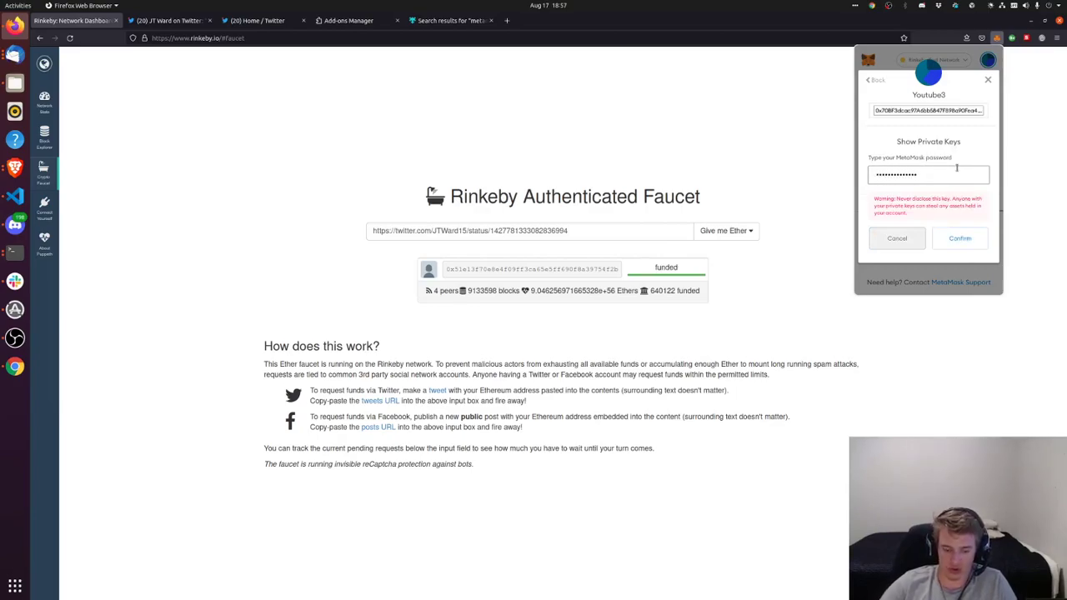
{"action": "type", "text": "••••"}
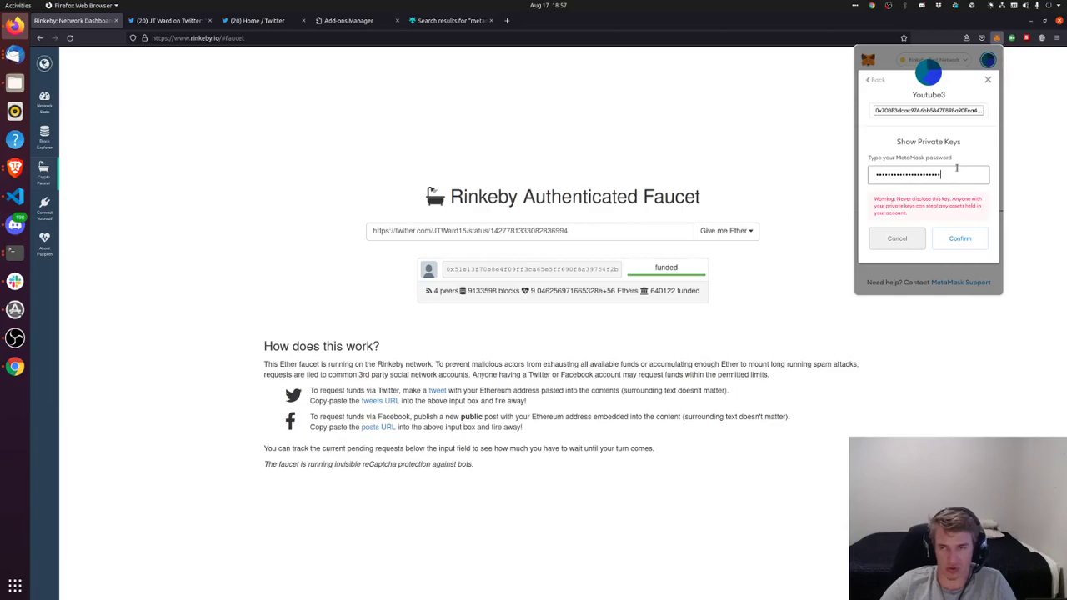
{"action": "left_click", "coordinate": [955, 236]}
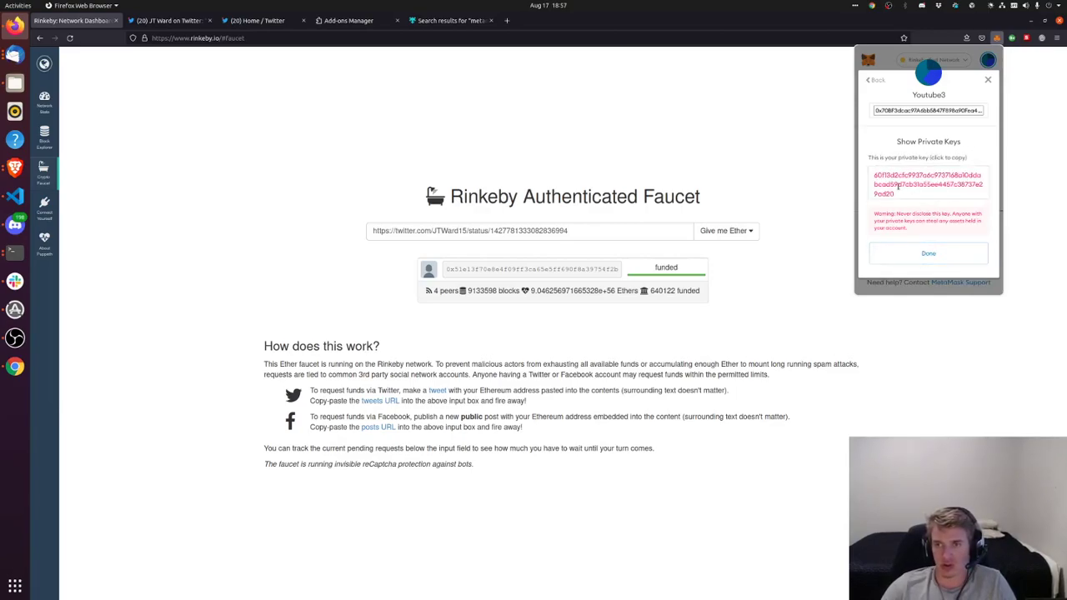
{"action": "left_click", "coordinate": [929, 197]}
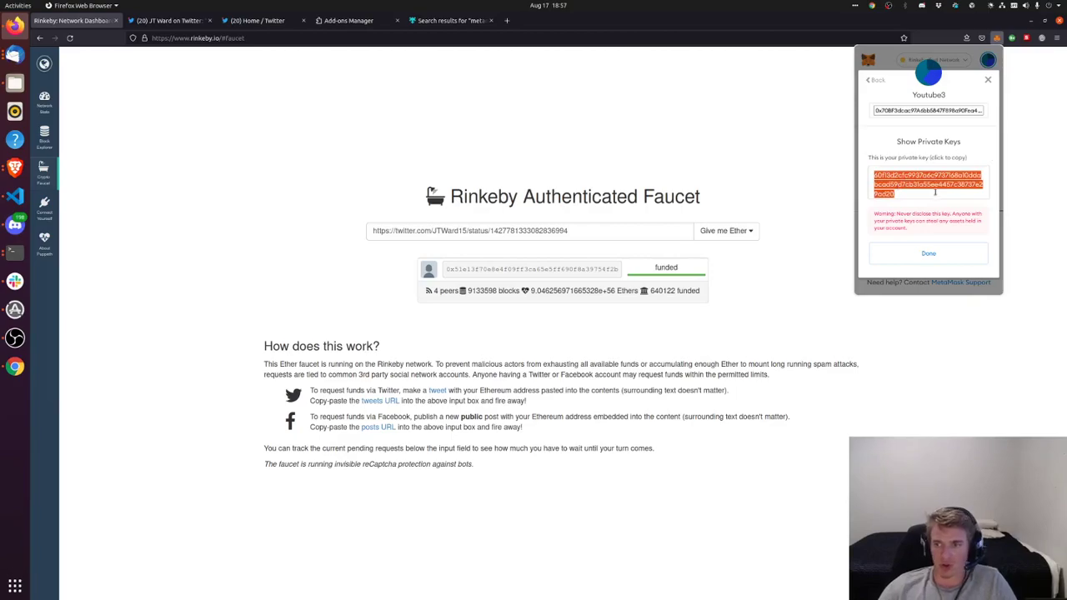